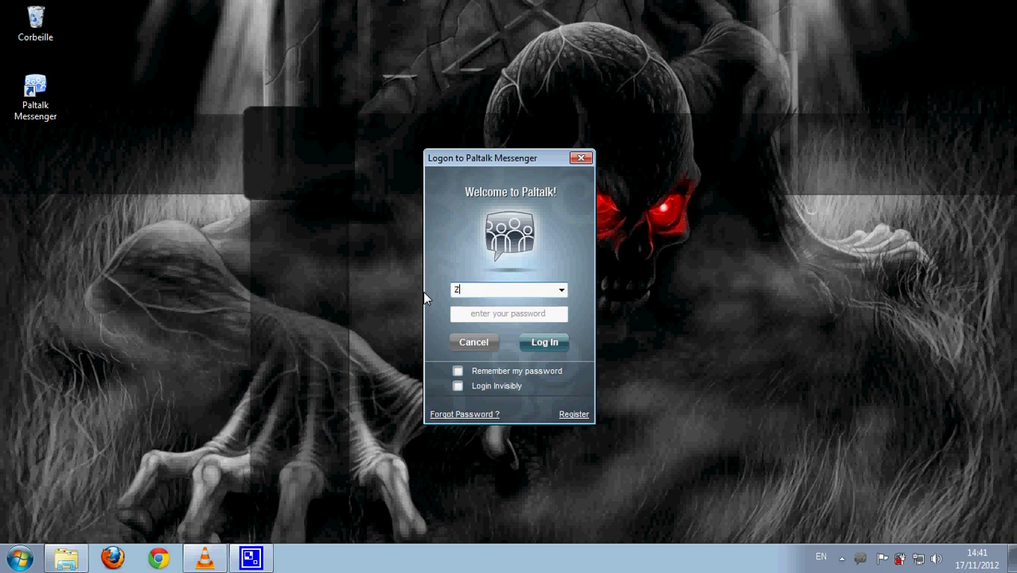
Log in to Paltalk with the new nickname and its password from the logon dialog.
type("ANIS")
left_click(468, 315)
key("Caps_Lock")
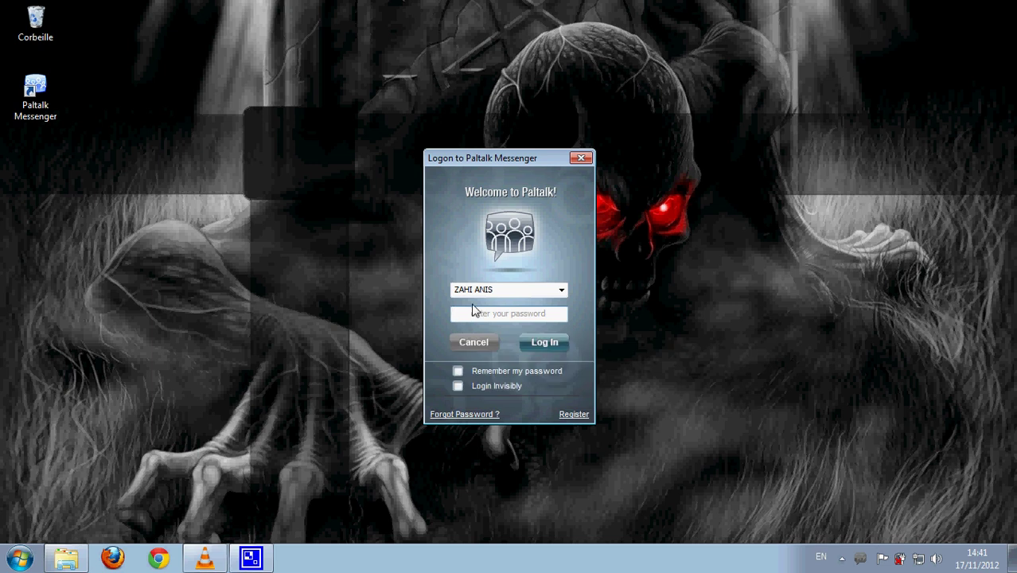
type("***")
left_click(533, 343)
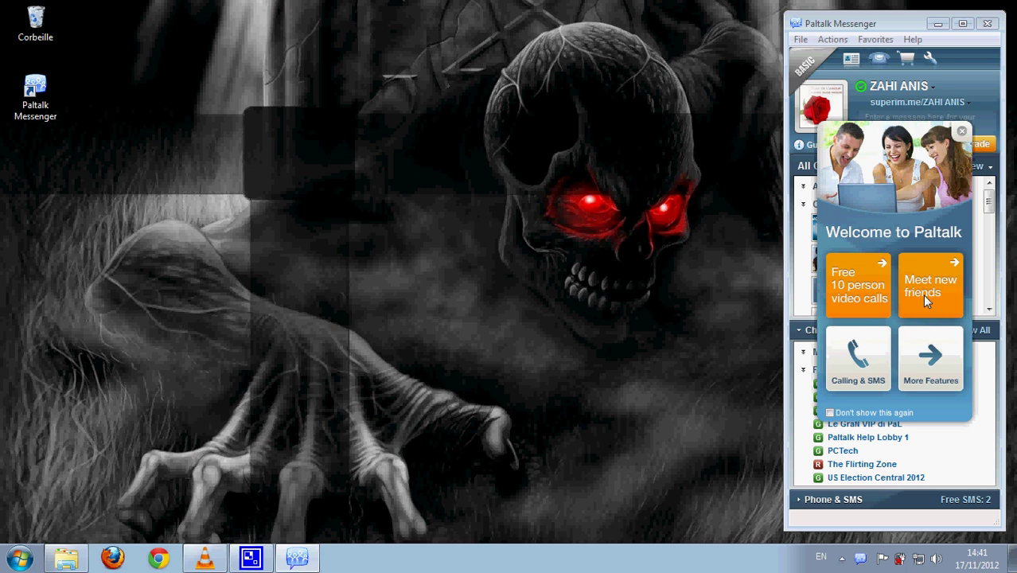
Open the Rooms List, try joining Le GraN VIP di PaL, and dismiss the bounce notice.
left_click(920, 291)
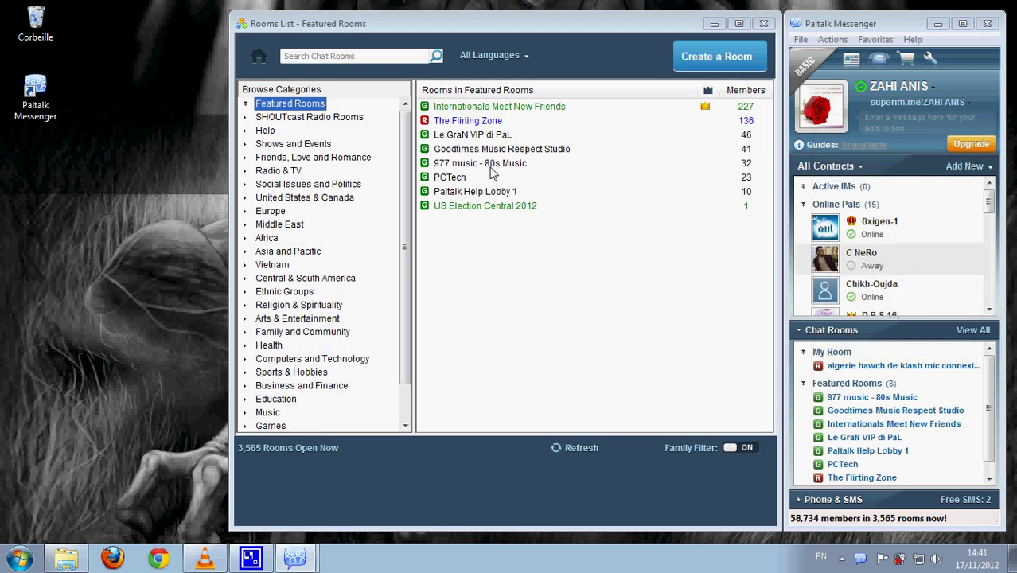
right_click(462, 140)
left_click(474, 150)
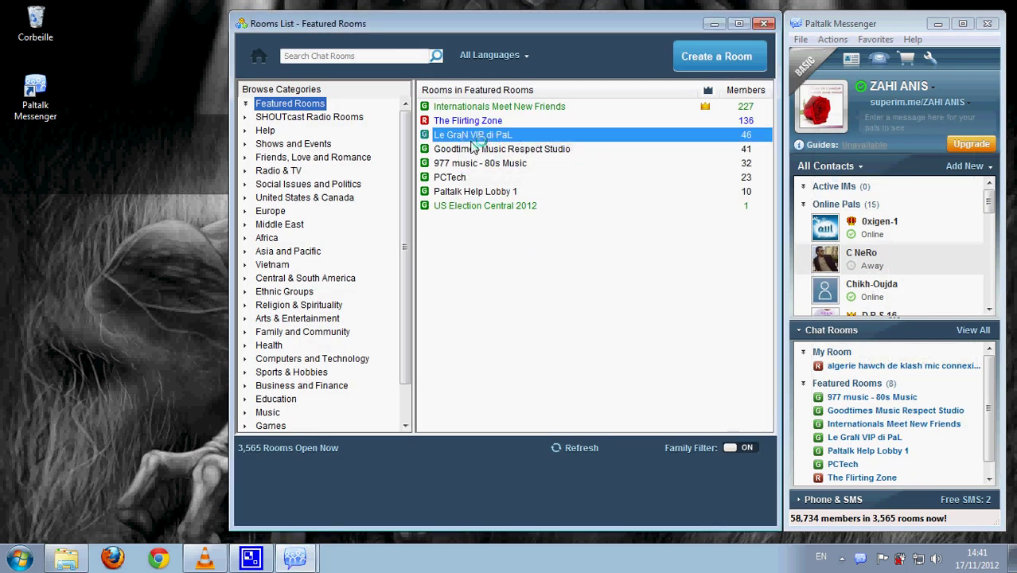
left_click(278, 13)
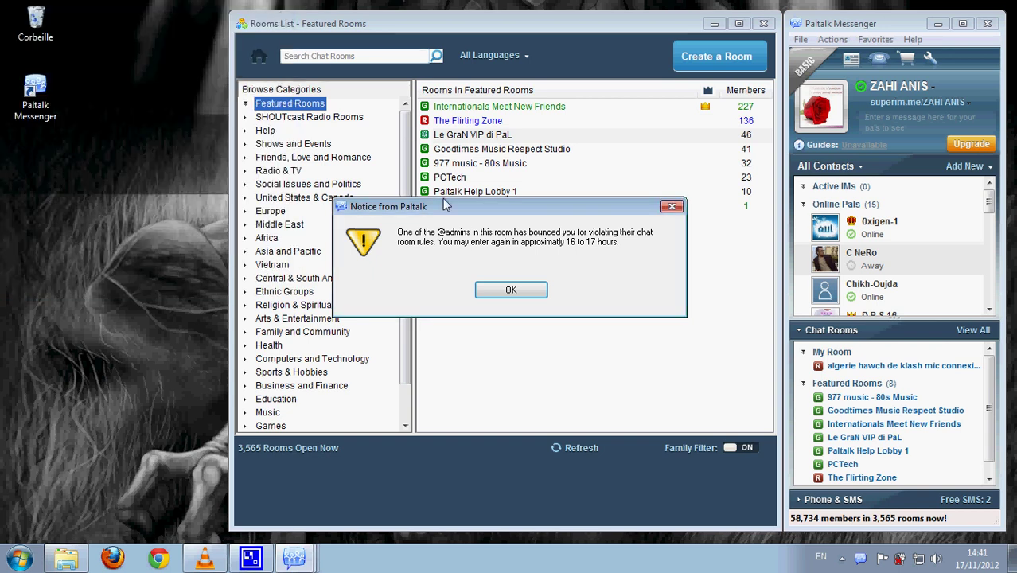
left_click(511, 290)
Retry joining Le GraN VIP di PaL three more times, dismissing each bounce notice.
right_click(489, 137)
left_click(502, 144)
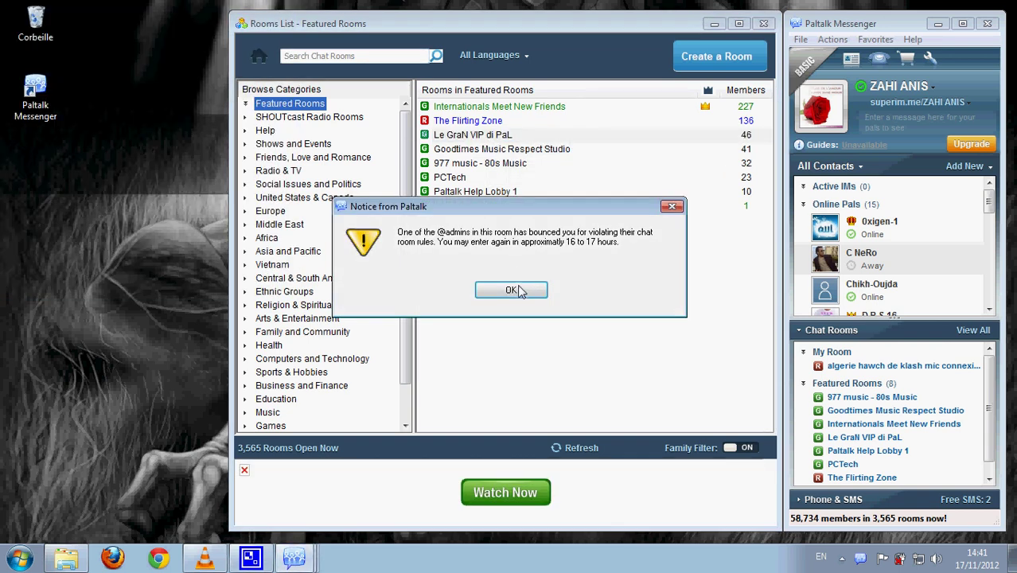
left_click(512, 291)
right_click(487, 136)
left_click(488, 145)
left_click(511, 291)
right_click(487, 136)
left_click(491, 176)
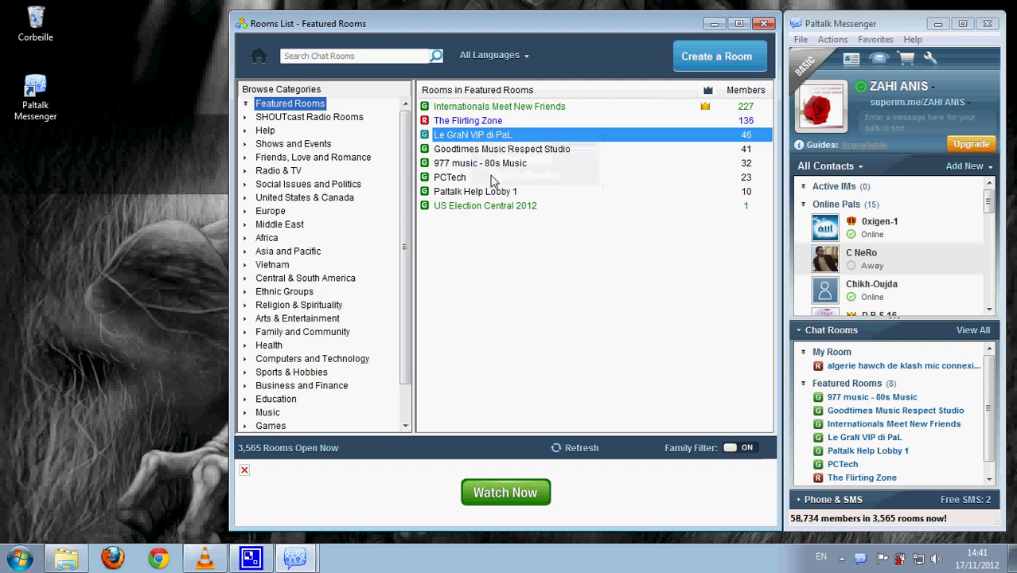
left_click(515, 290)
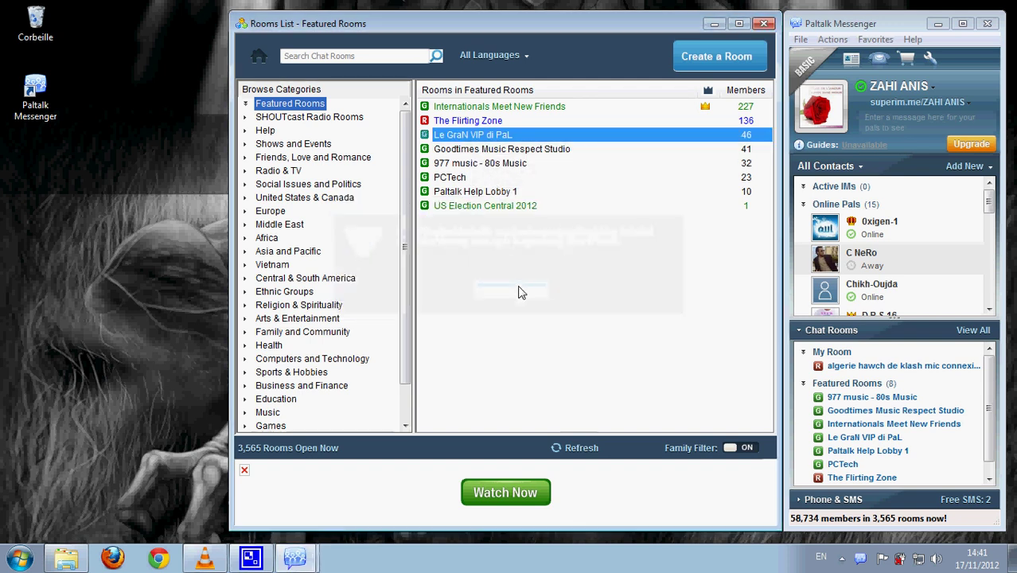
Reopen the full rooms list, join Goodtimes Music Respect Studio, then close that room.
left_click(763, 23)
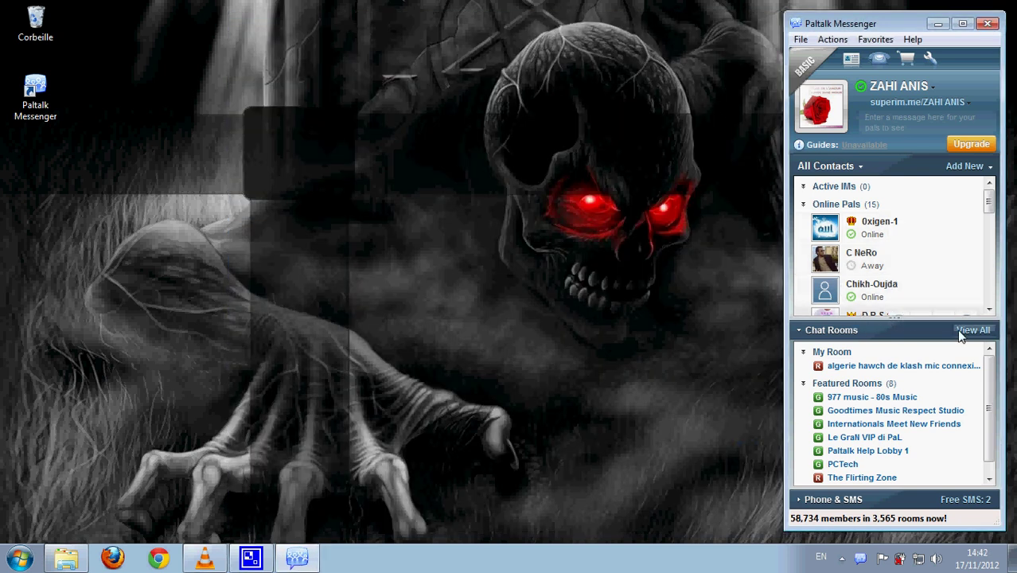
left_click(972, 329)
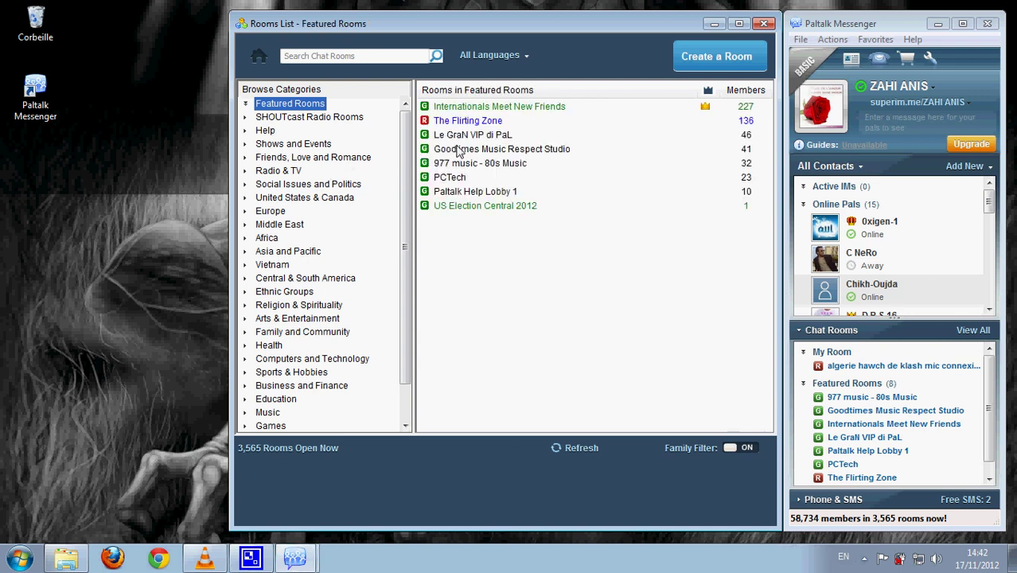
right_click(459, 151)
left_click(492, 179)
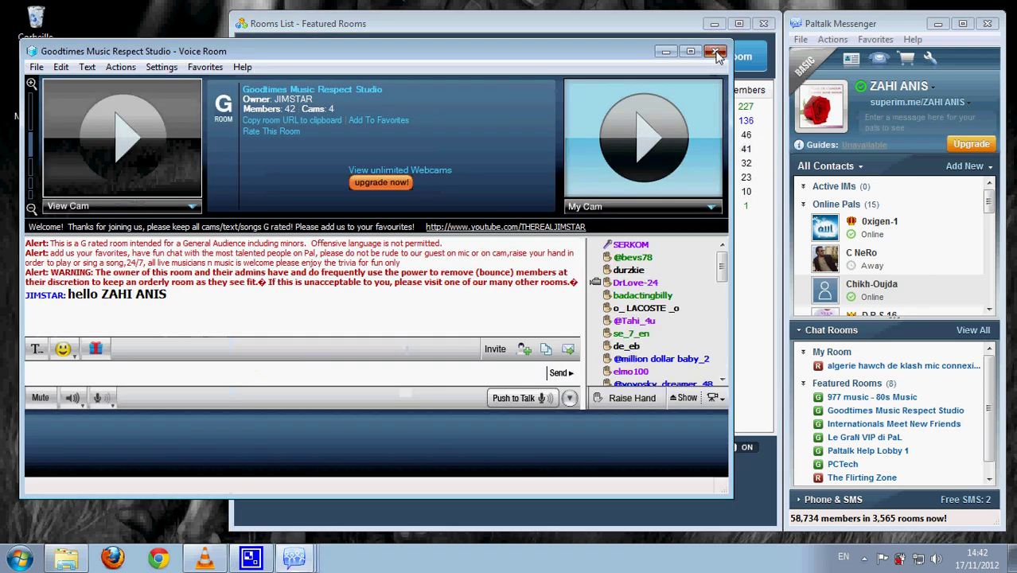
left_click(717, 48)
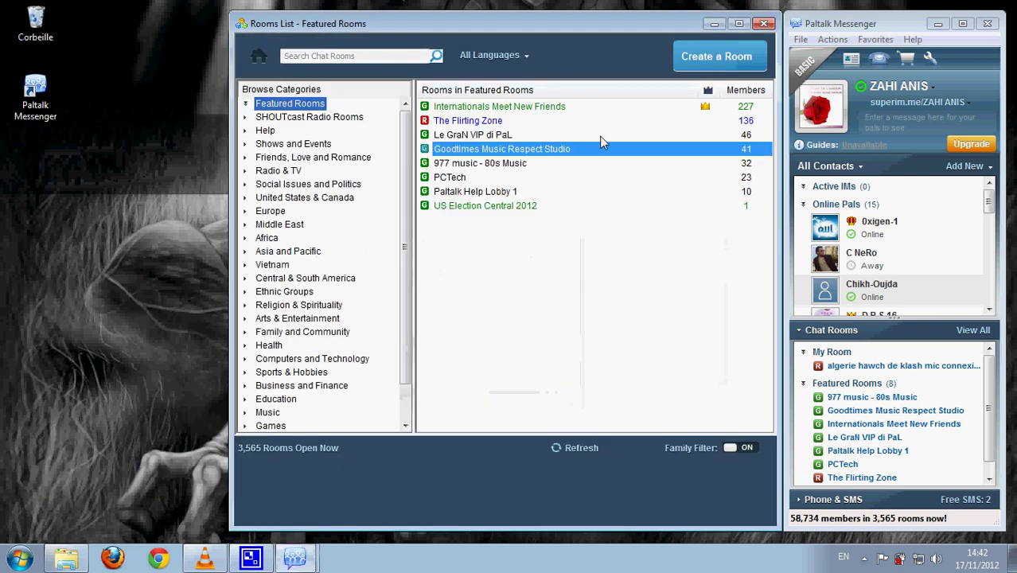
Try Le GraN VIP di PaL once more, dismiss the bounce, close the list, open the File menu.
right_click(488, 134)
left_click(491, 142)
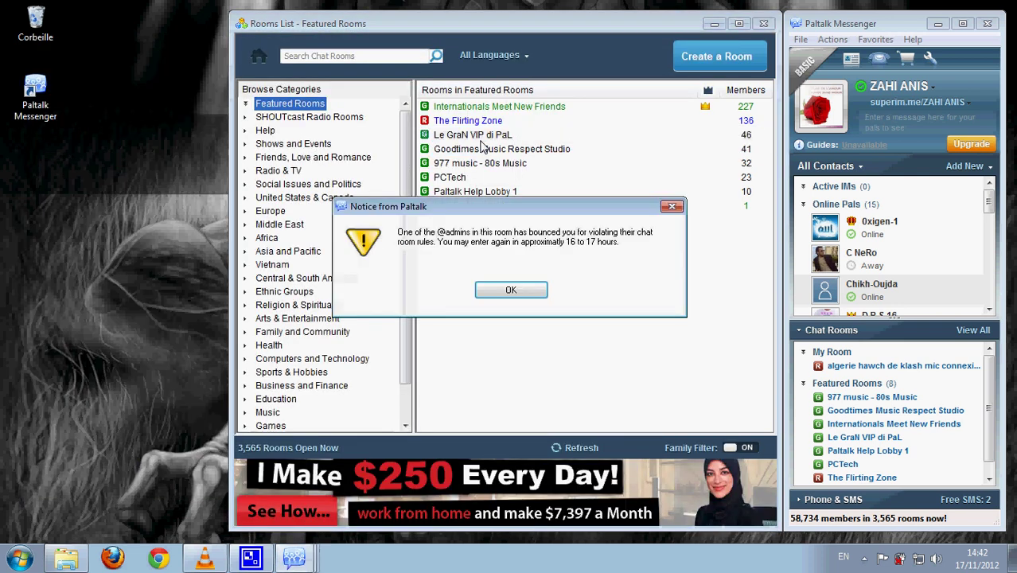
left_click(511, 289)
left_click(764, 24)
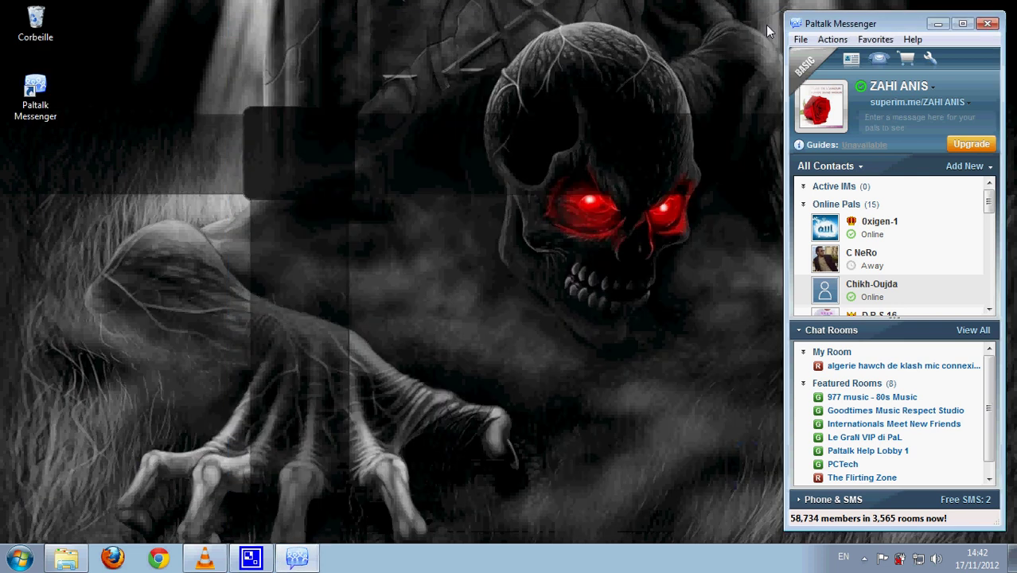
left_click(801, 40)
Exit Paltalk Messenger and start regedit from Accessoires > Exécuter.
left_click(804, 323)
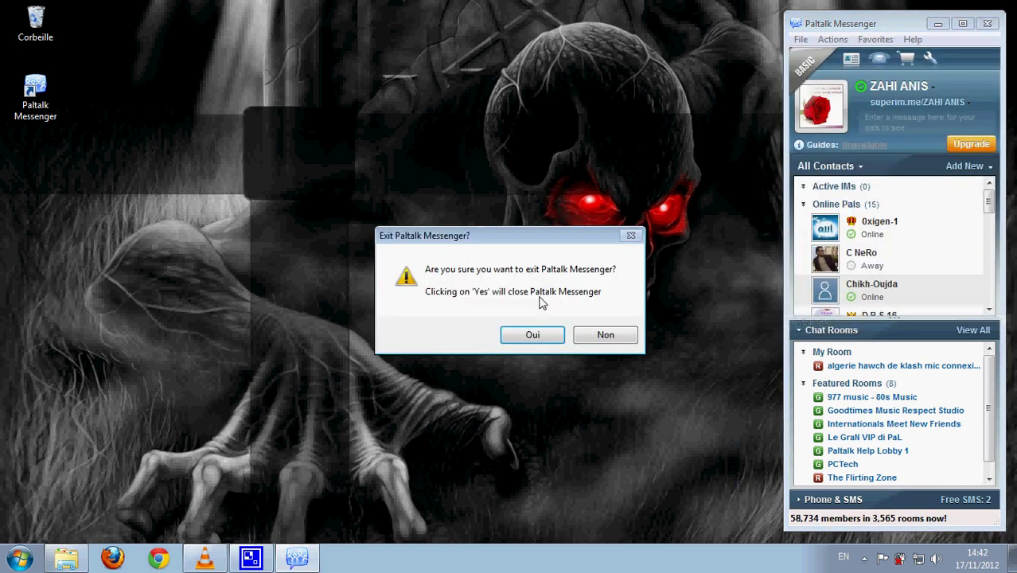
left_click(529, 335)
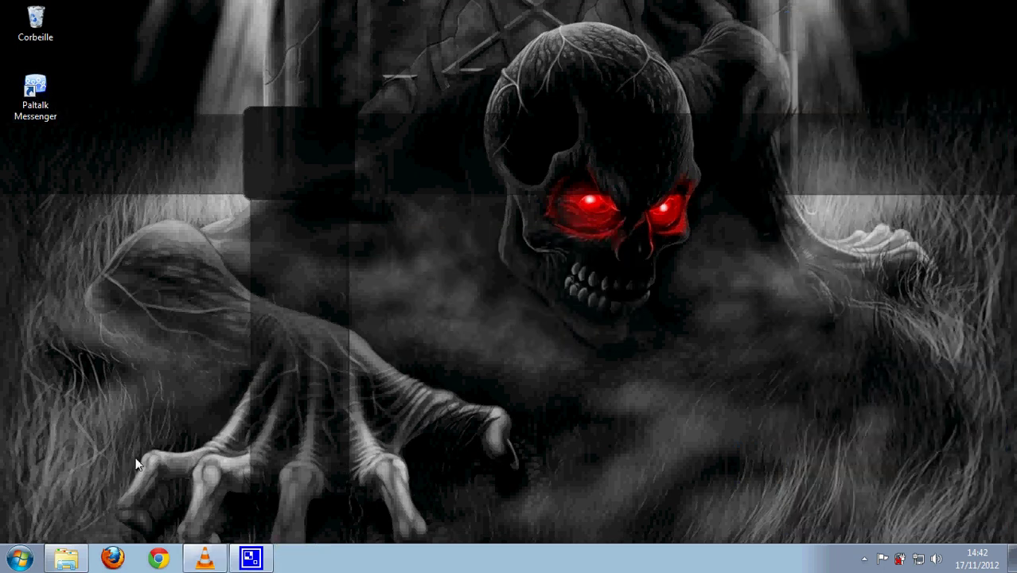
left_click(23, 559)
left_click(51, 493)
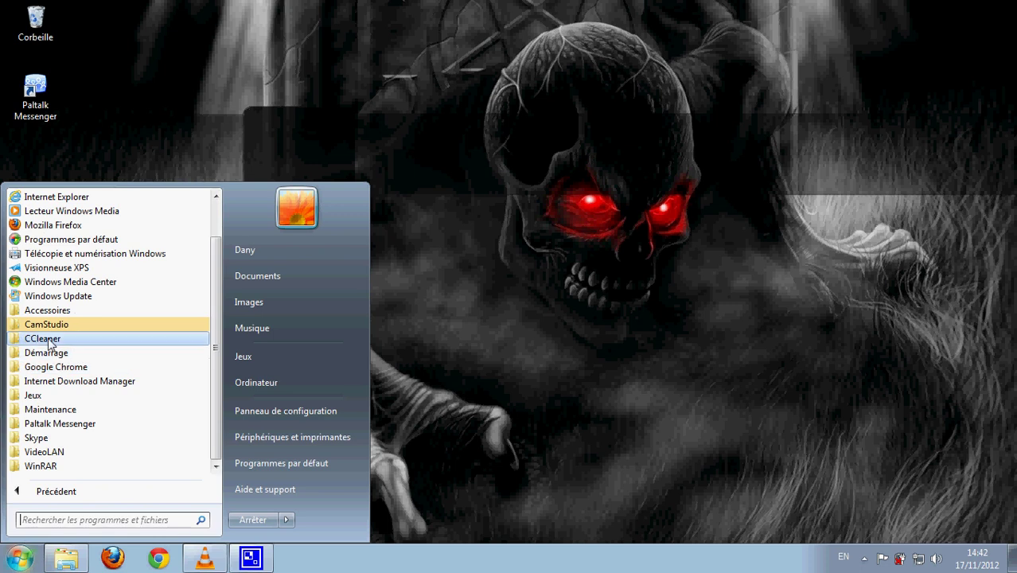
left_click(45, 311)
left_click(36, 294)
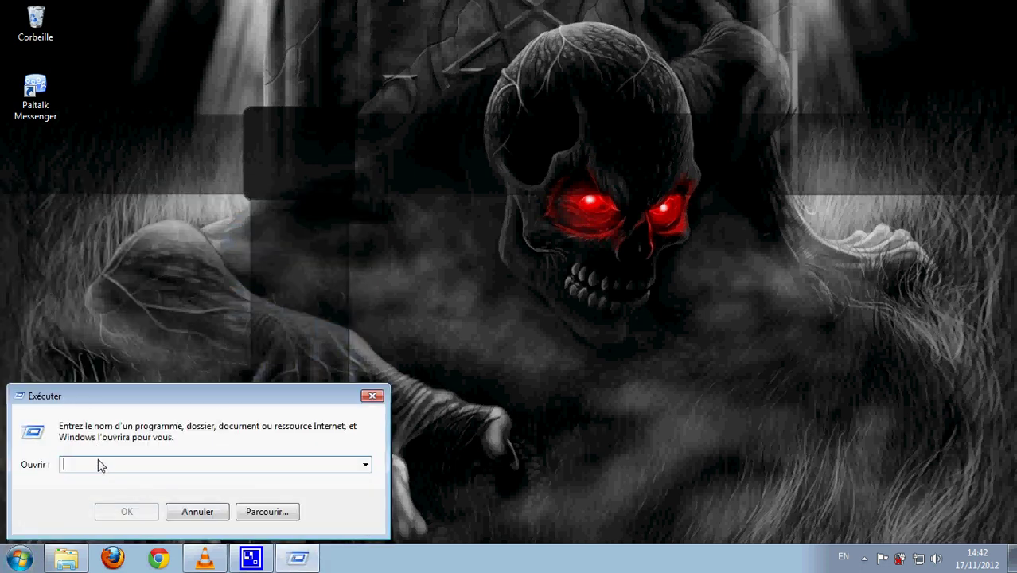
type("re")
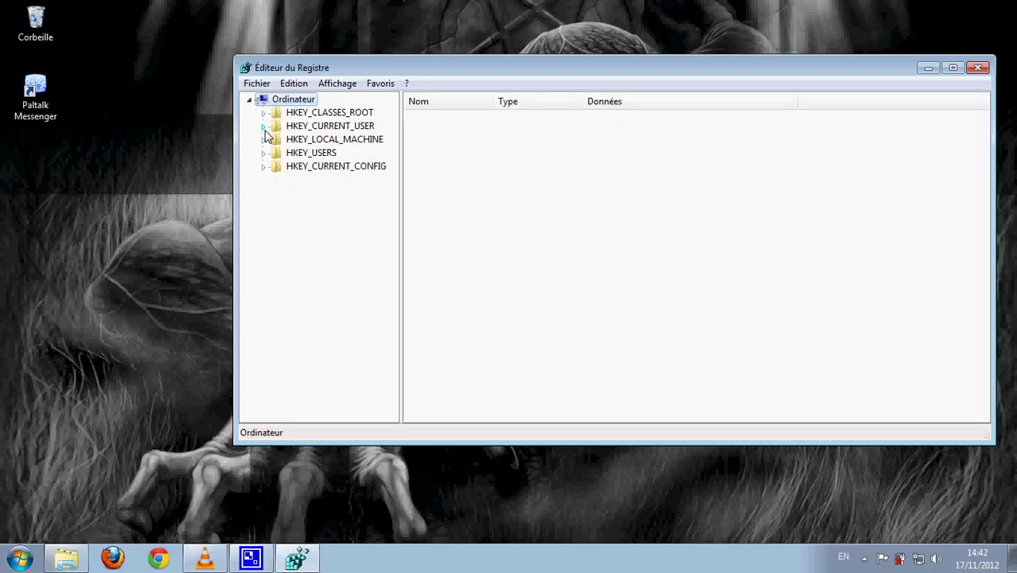
Under HKEY_CURRENT_USER\Software\Paltalk, delete the old and current nickname keys.
left_click(264, 126)
left_click(277, 261)
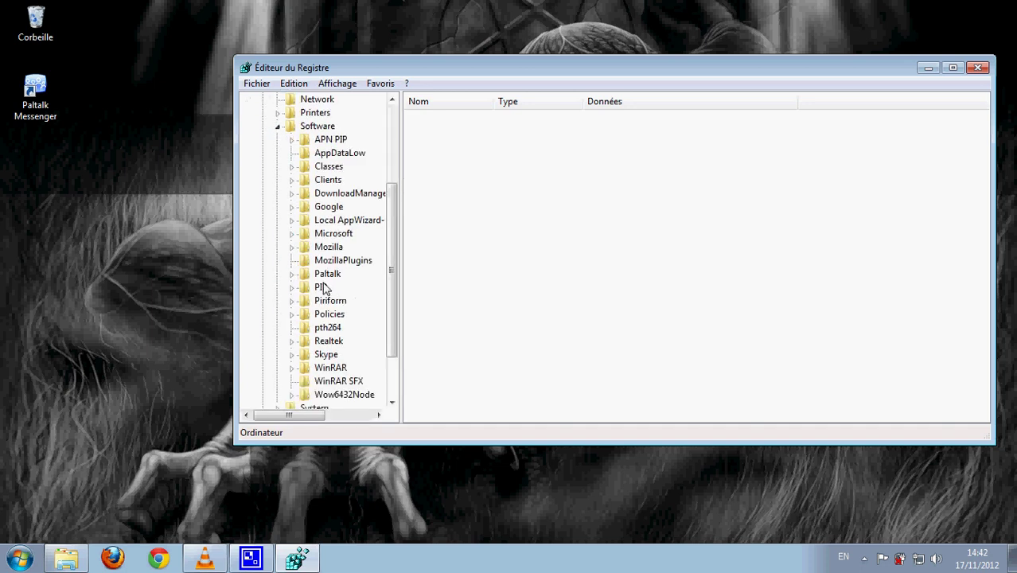
left_click(292, 274)
right_click(343, 291)
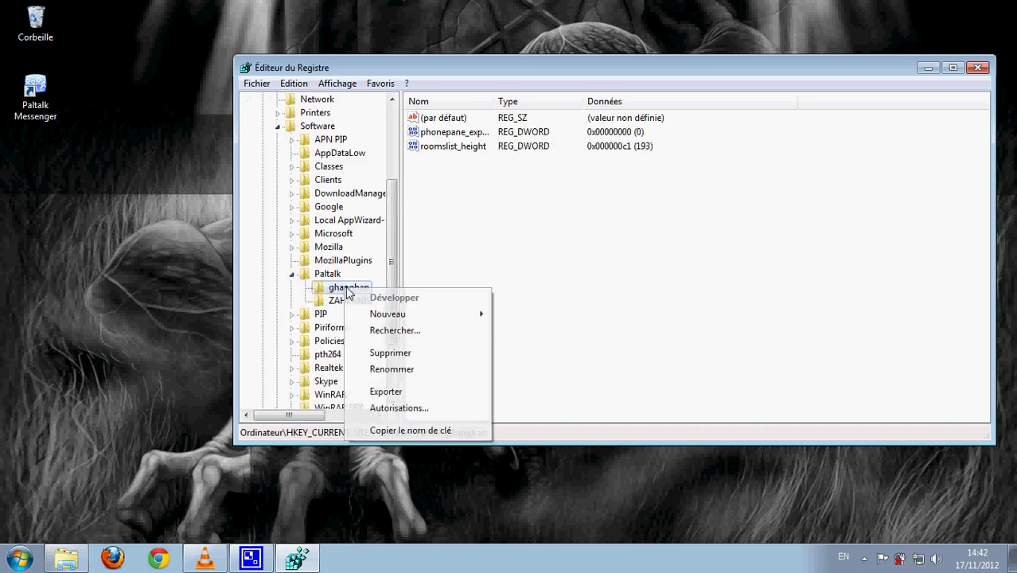
left_click(380, 352)
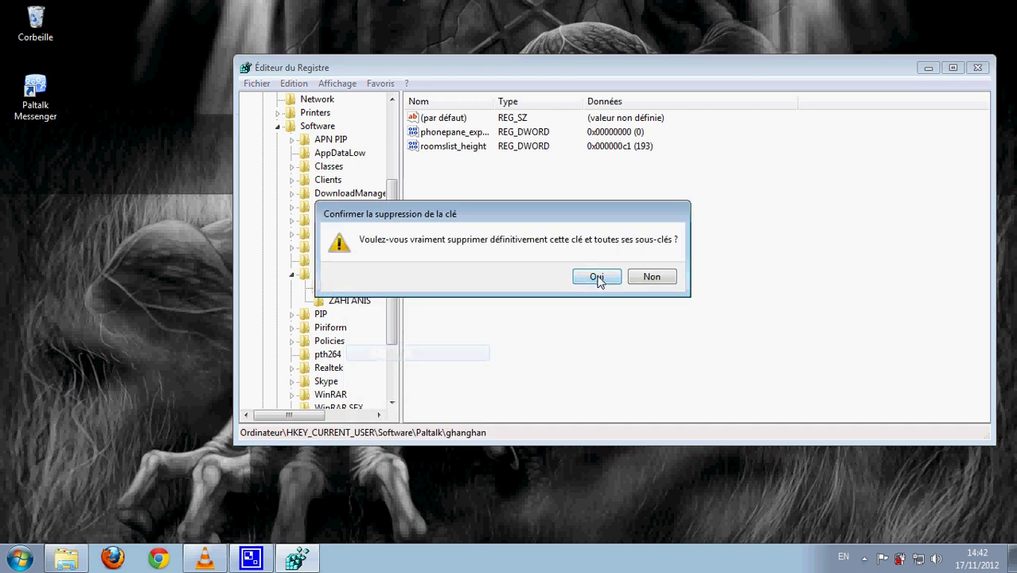
left_click(597, 279)
right_click(350, 293)
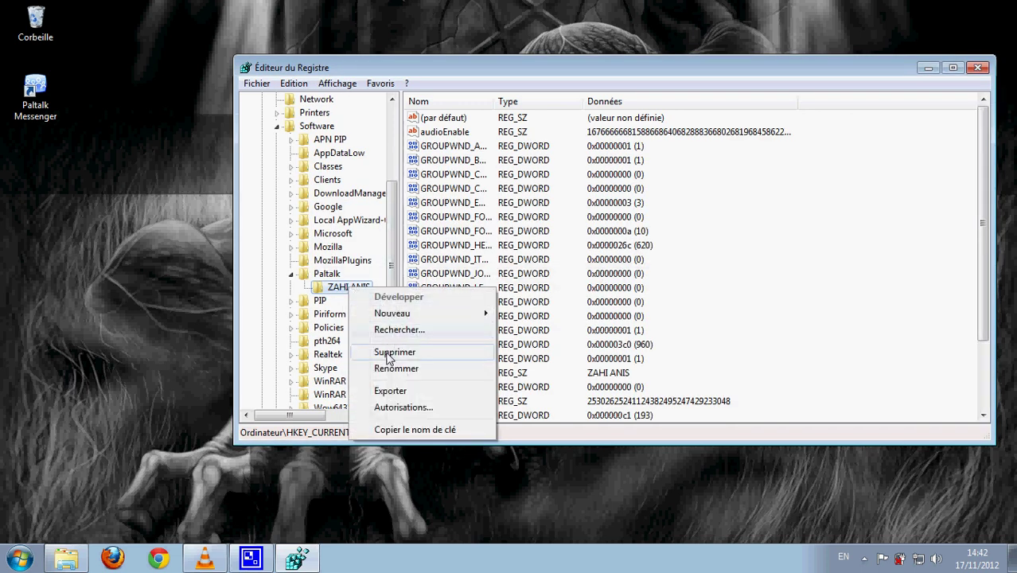
left_click(354, 352)
left_click(593, 280)
Delete the cur_client value and close Registry Editor.
right_click(444, 189)
left_click(452, 235)
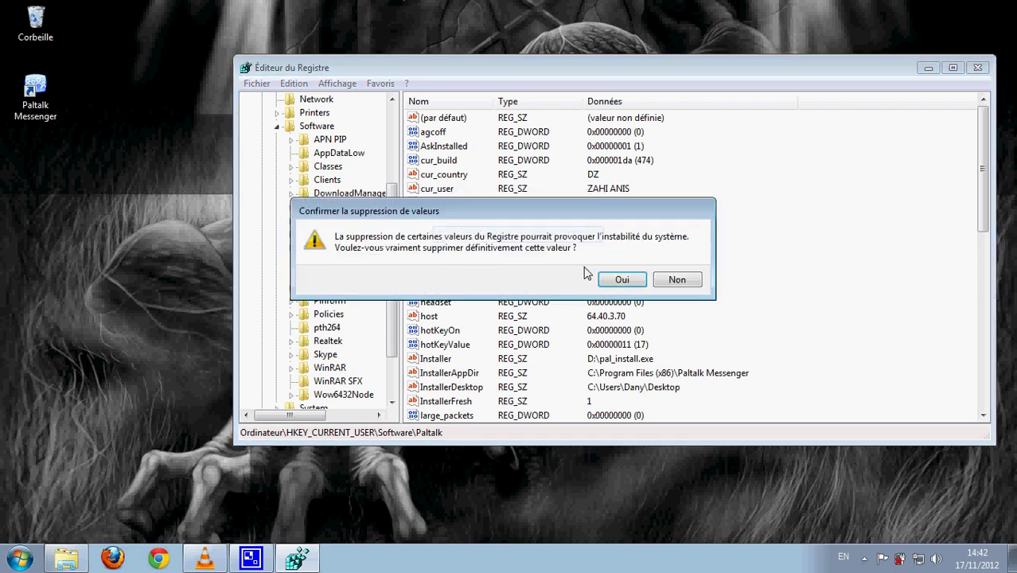
left_click(611, 280)
left_click(978, 69)
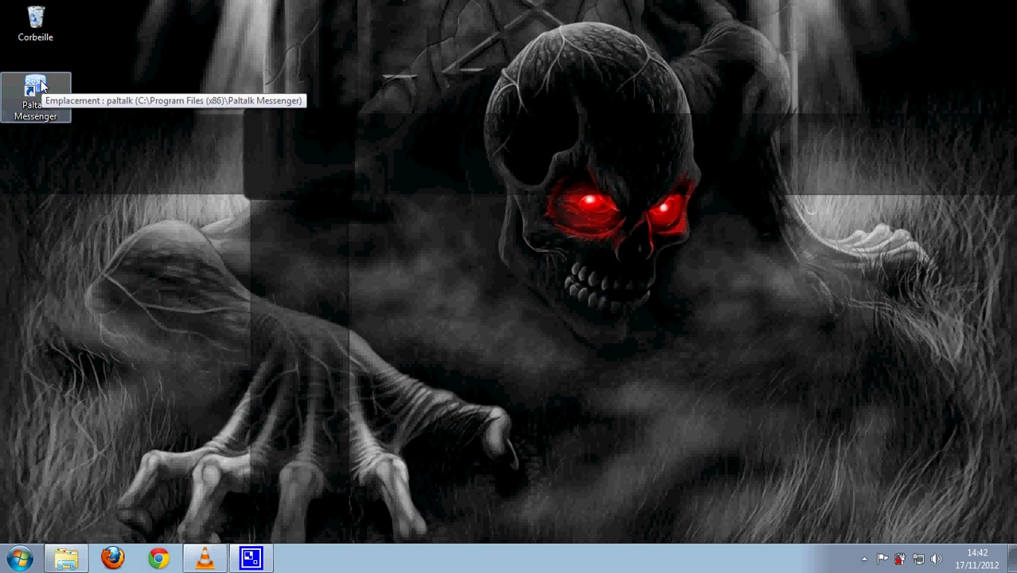
left_click_drag(40, 83, 464, 220)
right_click(458, 74)
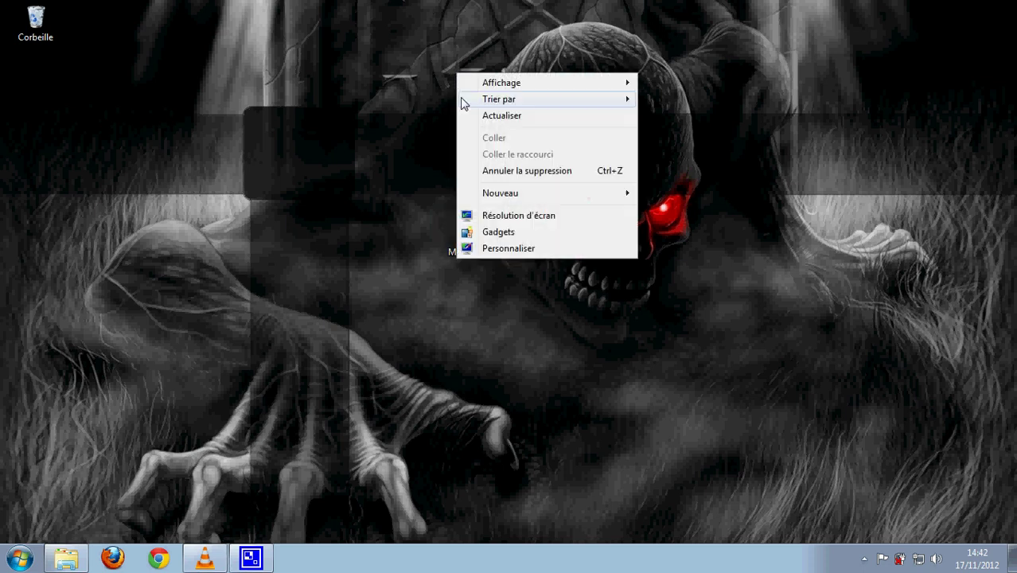
left_click(470, 118)
right_click(323, 98)
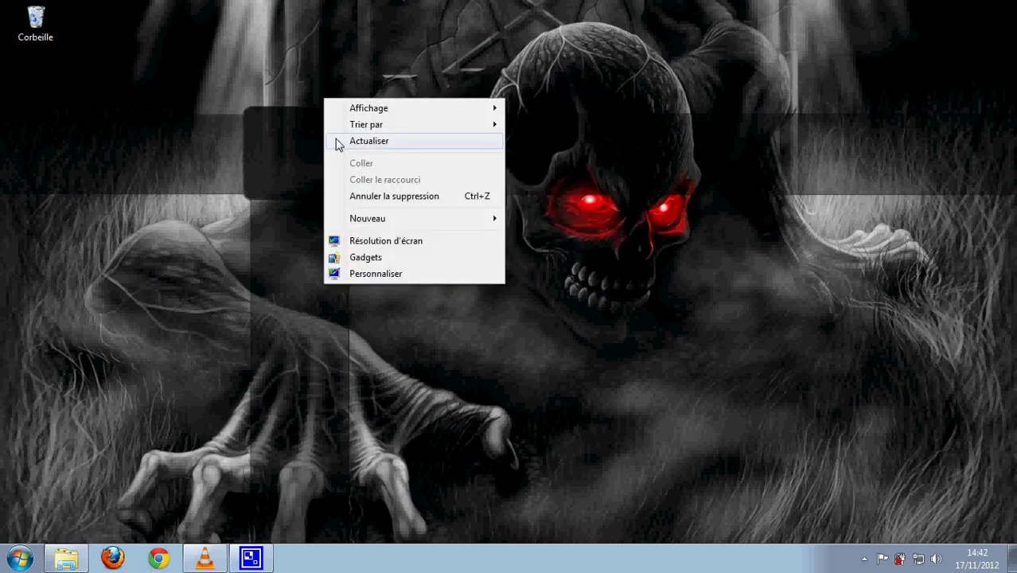
left_click(337, 143)
right_click(301, 75)
left_click(318, 119)
right_click(308, 104)
left_click(319, 146)
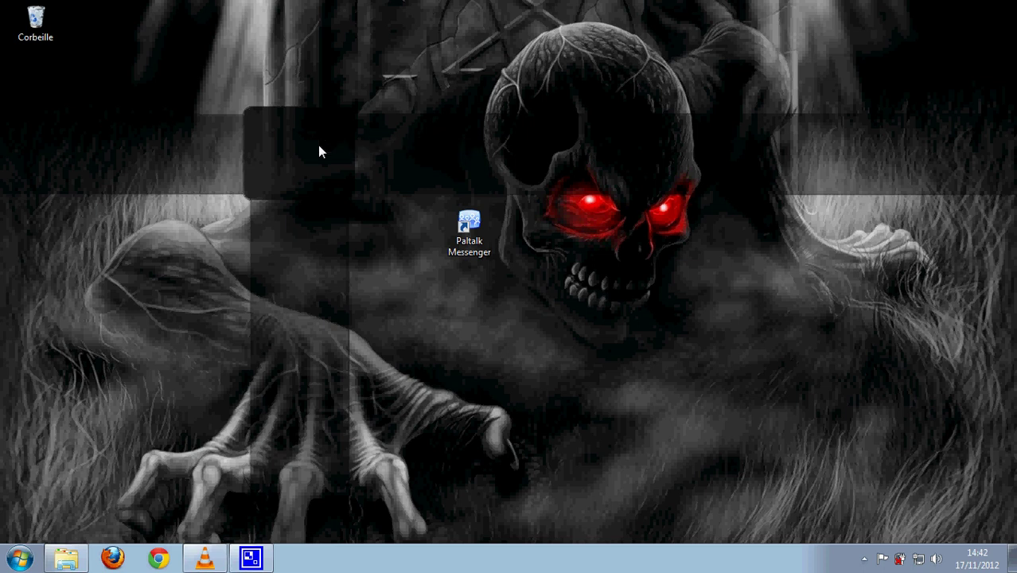
right_click(315, 142)
left_click(329, 188)
right_click(231, 115)
left_click(246, 158)
right_click(38, 12)
left_click(78, 53)
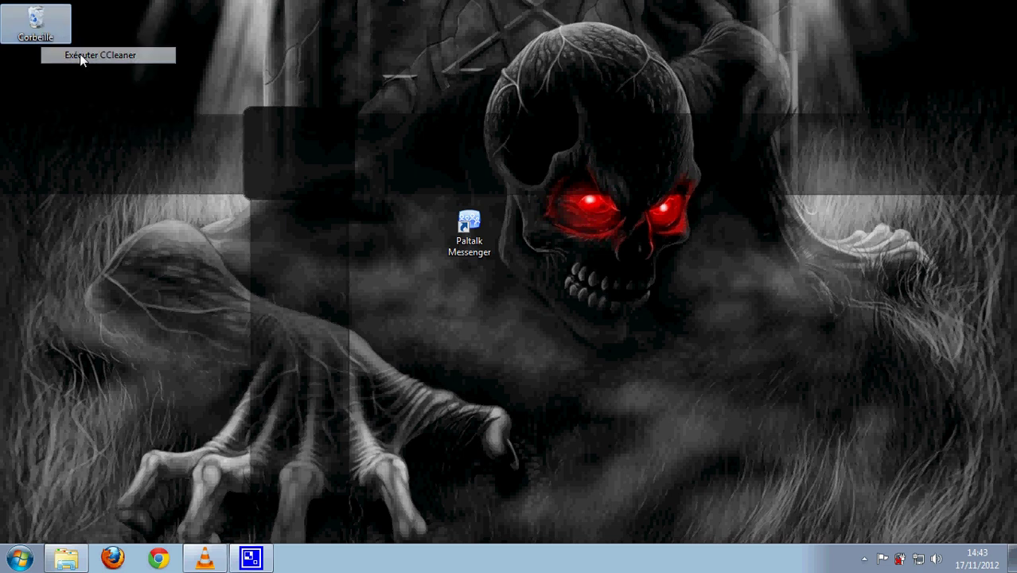
right_click(255, 106)
left_click(275, 147)
right_click(174, 77)
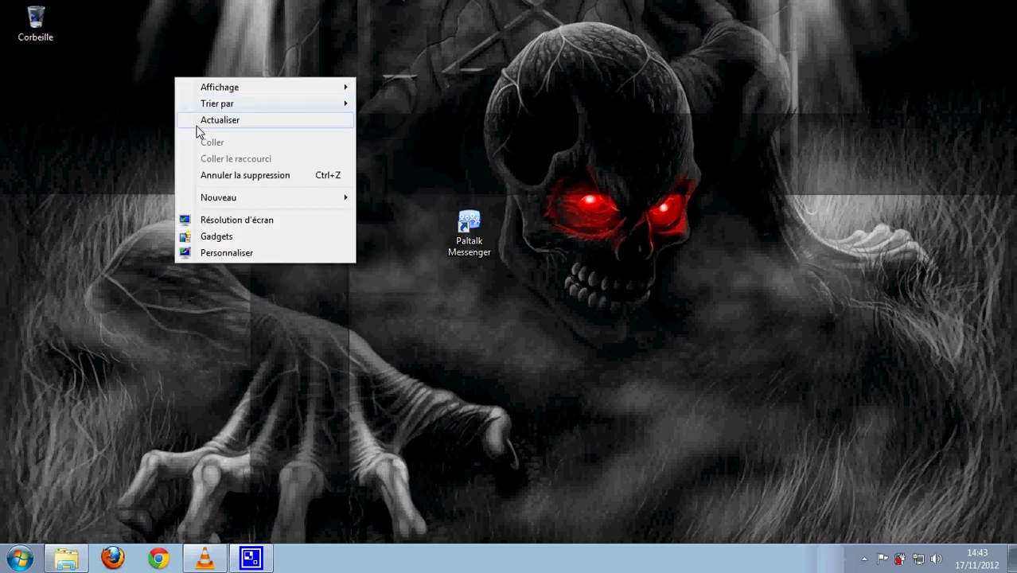
left_click(191, 120)
right_click(172, 100)
left_click(183, 142)
right_click(166, 116)
left_click(176, 156)
right_click(169, 134)
left_click(179, 173)
right_click(173, 100)
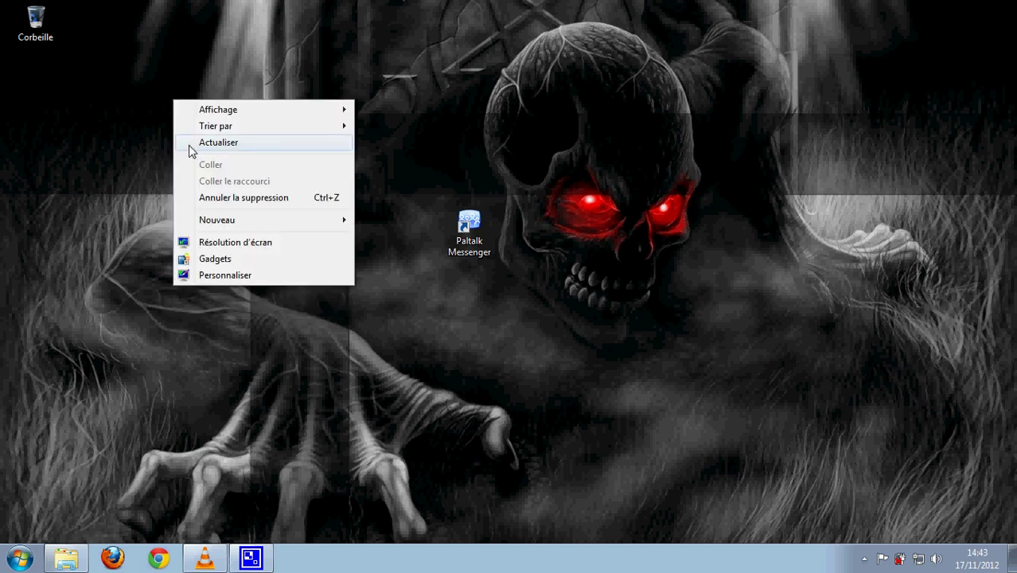
left_click(191, 151)
right_click(177, 115)
left_click(190, 162)
right_click(177, 117)
left_click(190, 160)
right_click(184, 119)
left_click(199, 163)
right_click(196, 131)
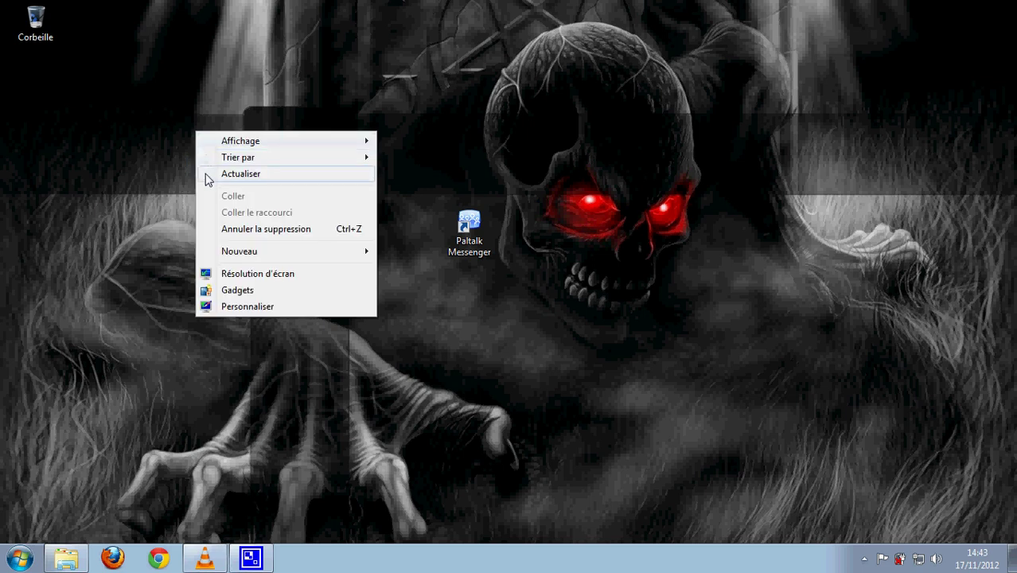
left_click(206, 178)
right_click(195, 140)
left_click(217, 185)
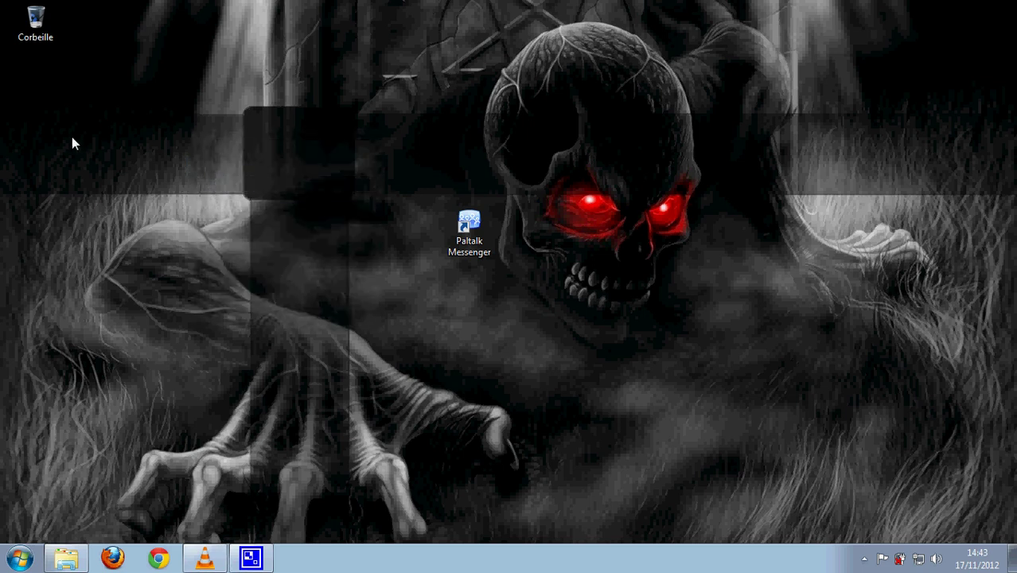
right_click(125, 122)
left_click(136, 164)
Launch Paltalk Messenger, reposition its login window, and submit the logon.
double_click(469, 225)
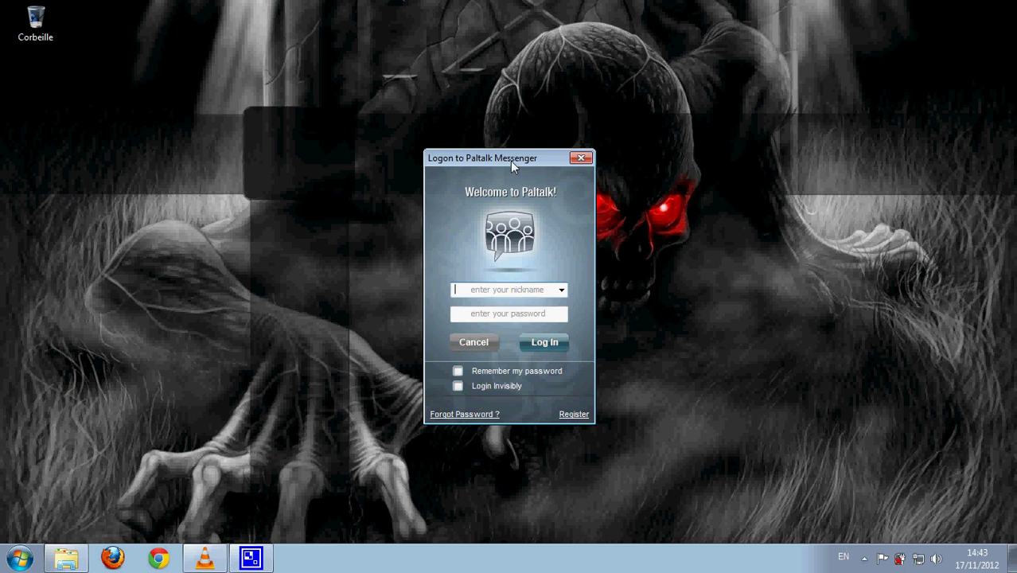
left_click_drag(510, 161, 324, 122)
left_click_drag(470, 227, 43, 83)
left_click_drag(290, 123, 523, 97)
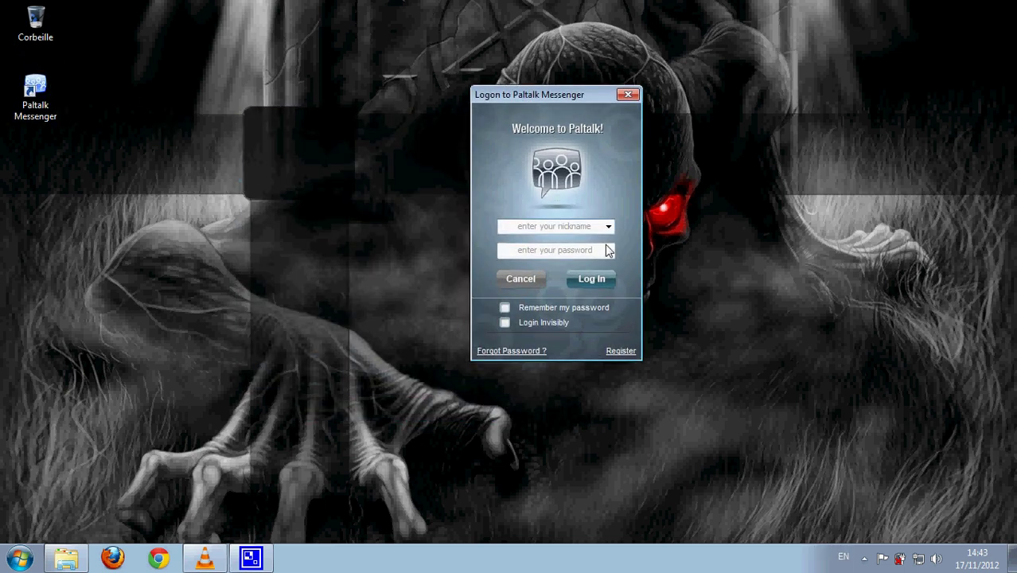
key("Return")
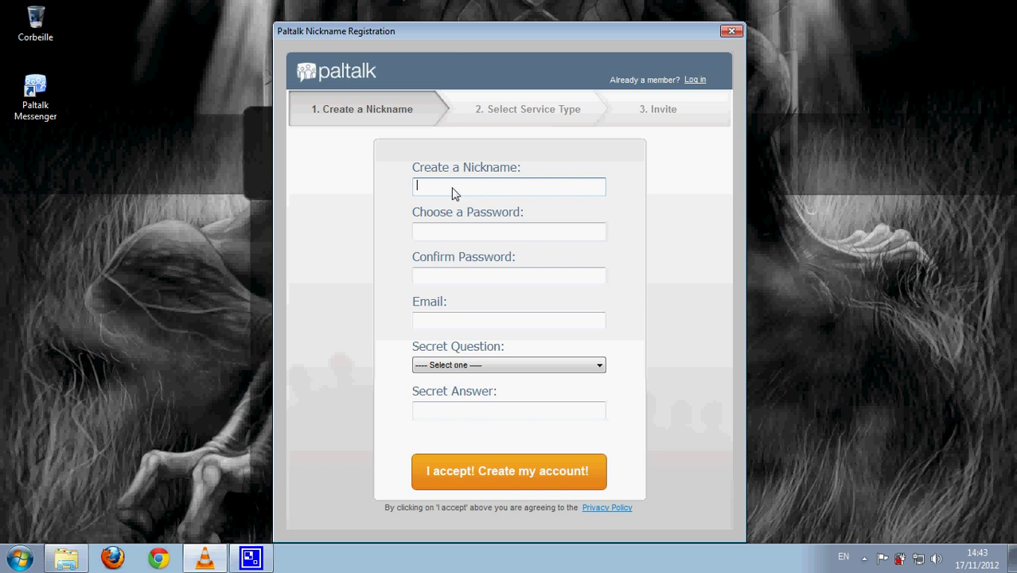
Fill in the new nickname, password, password confirmation and e-mail address.
type("far")
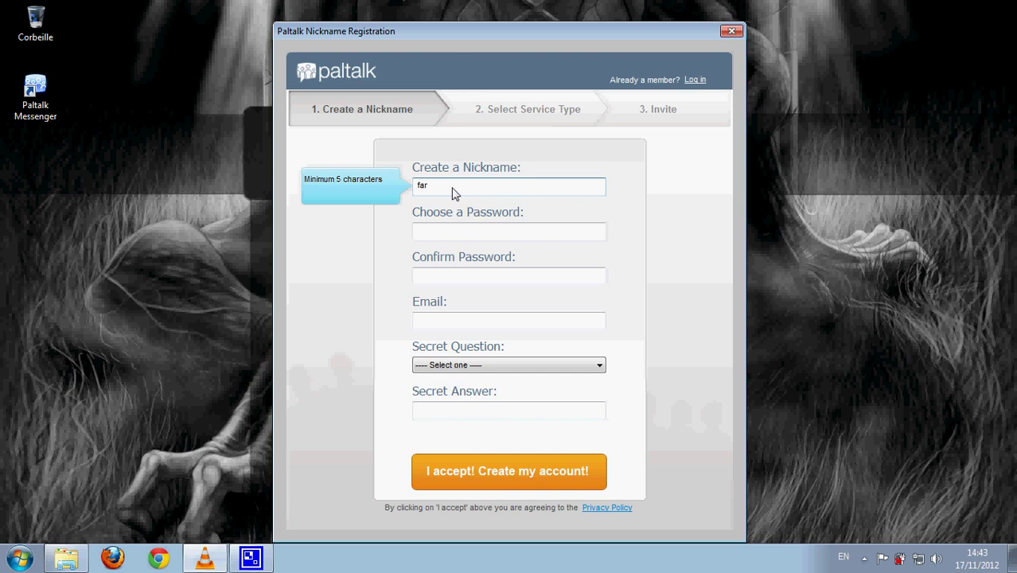
type("nach")
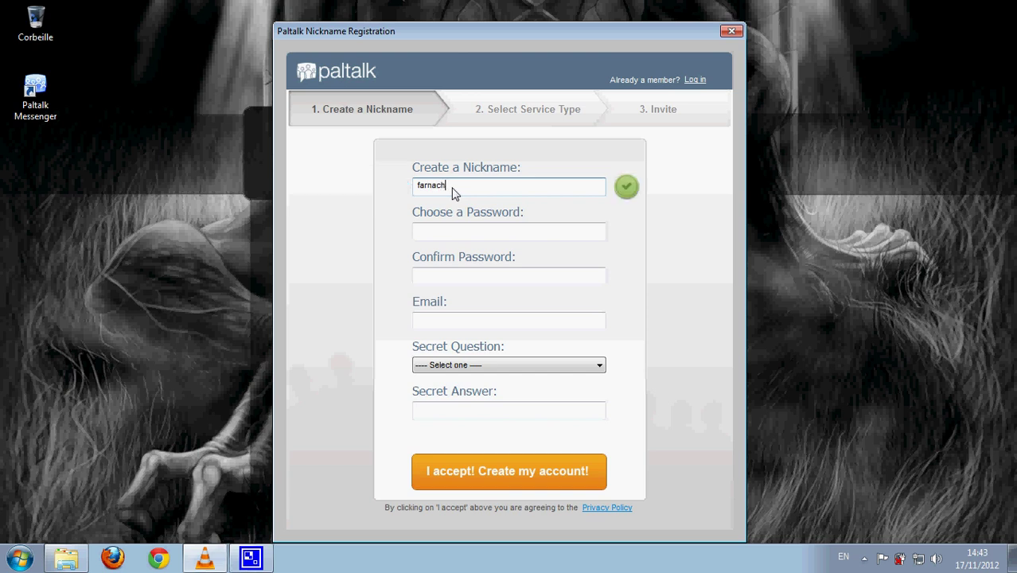
left_click(463, 229)
type("*****")
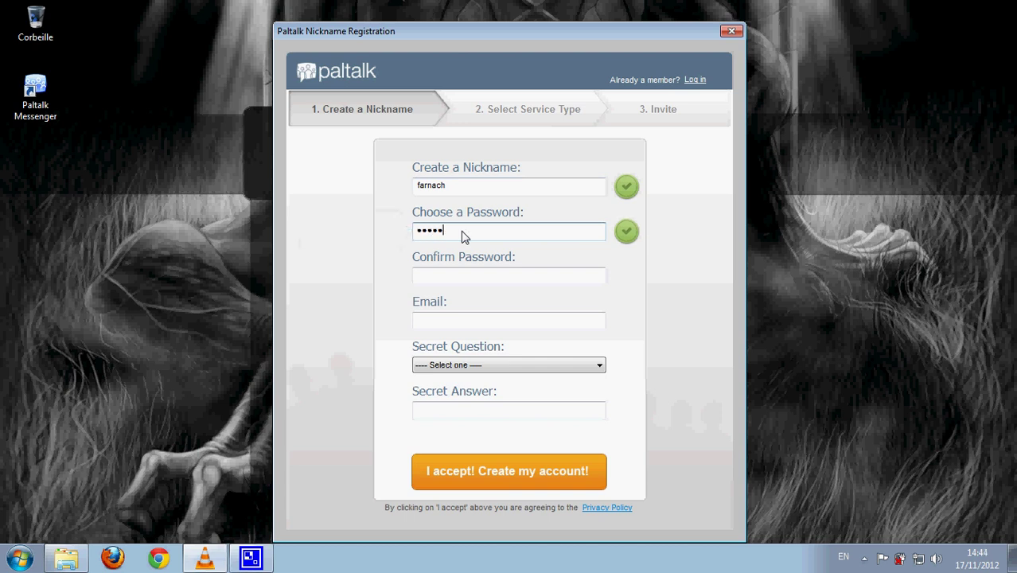
key("Tab")
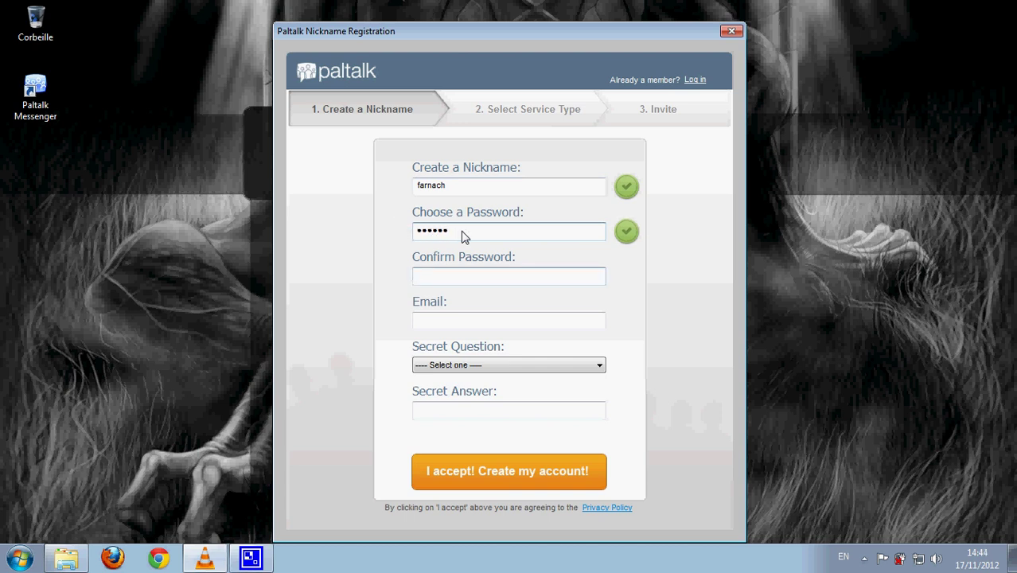
type("******")
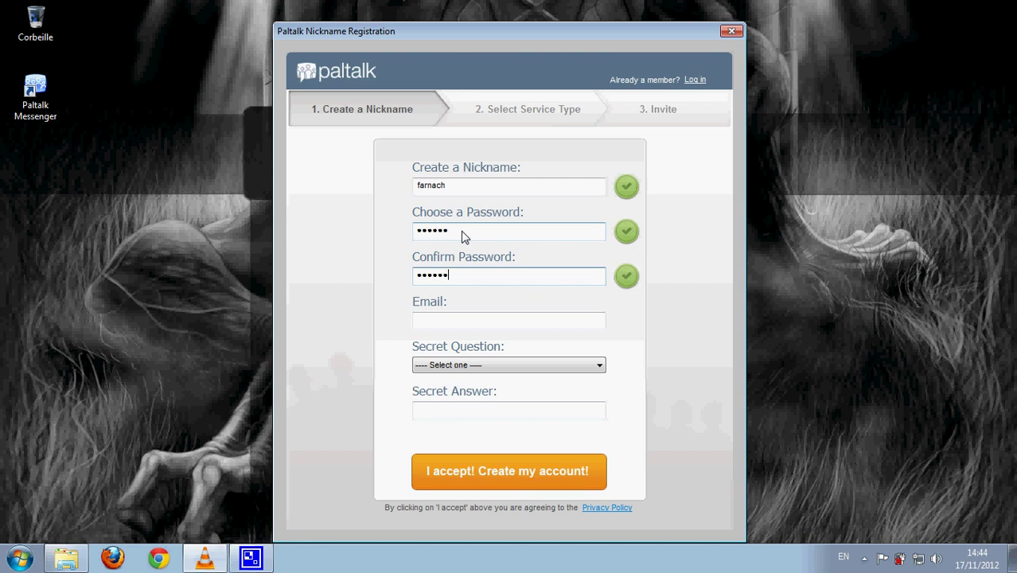
key("Tab")
type("hfhg")
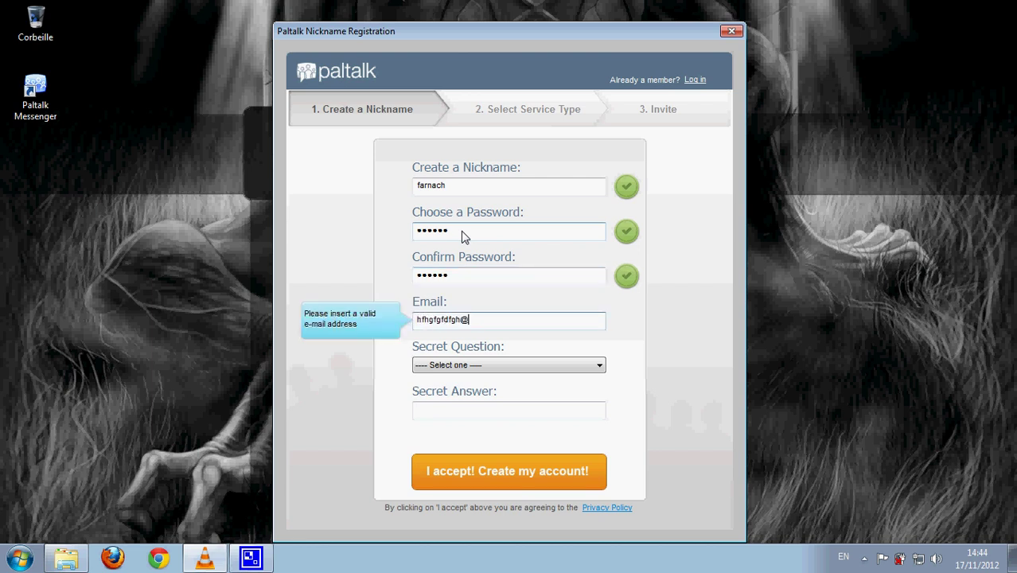
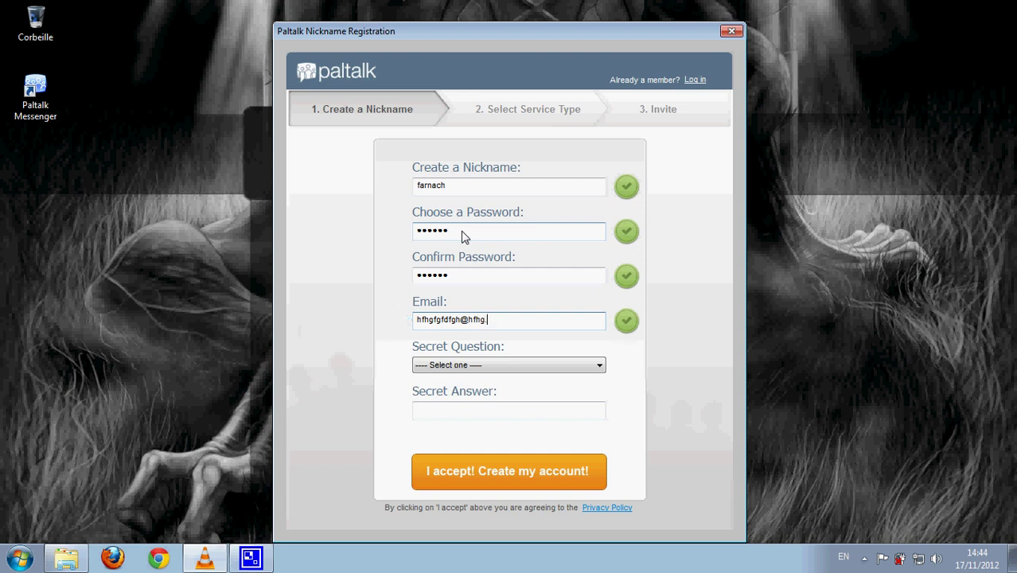
Pick the dream-occupation secret question, enter its answer, and create the account.
left_click(494, 368)
left_click(488, 472)
left_click(442, 414)
left_click(470, 470)
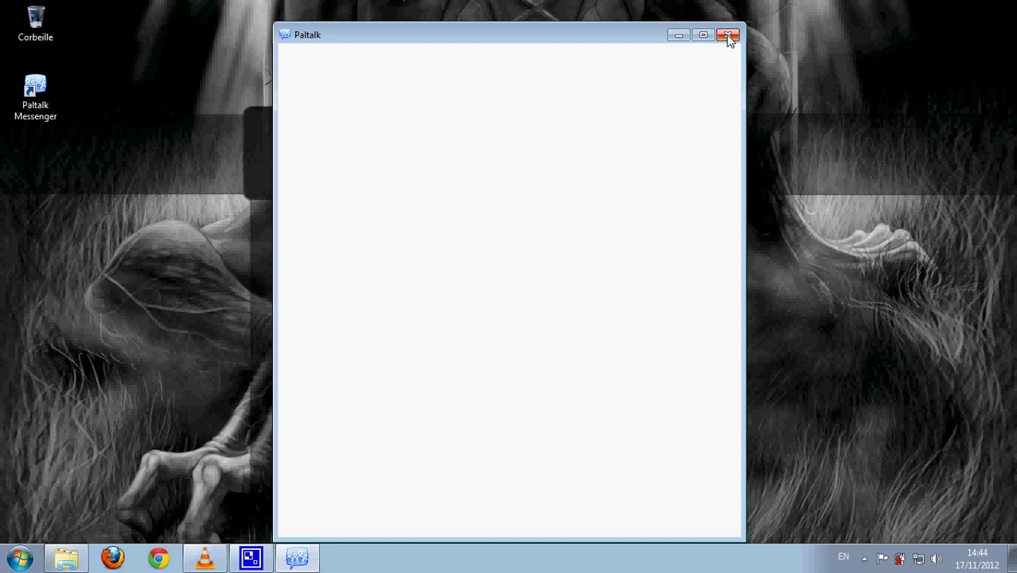
Close the blank window and join Le GraN VIP di PaL with the room audio muted.
left_click(729, 36)
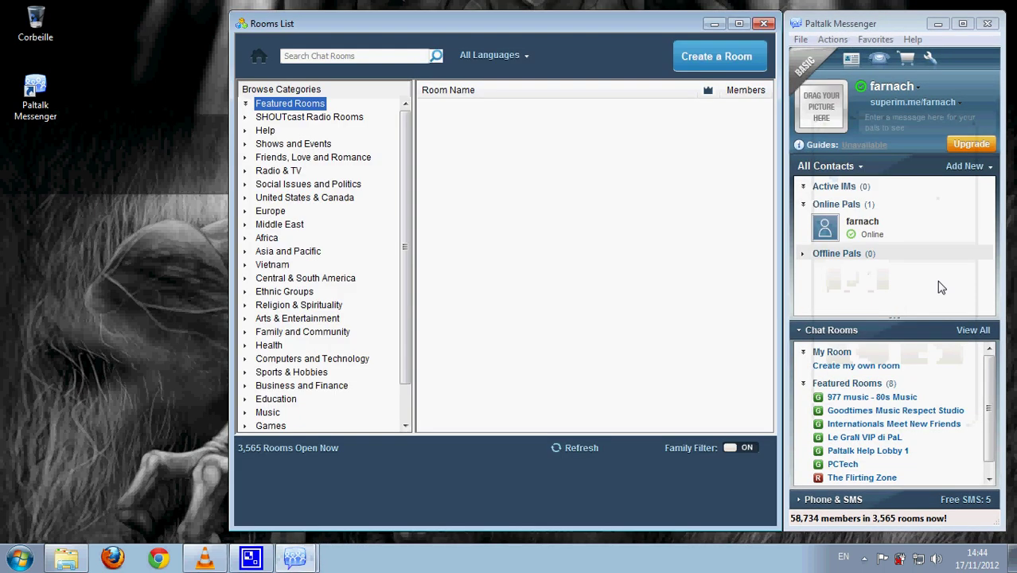
right_click(486, 137)
left_click(488, 141)
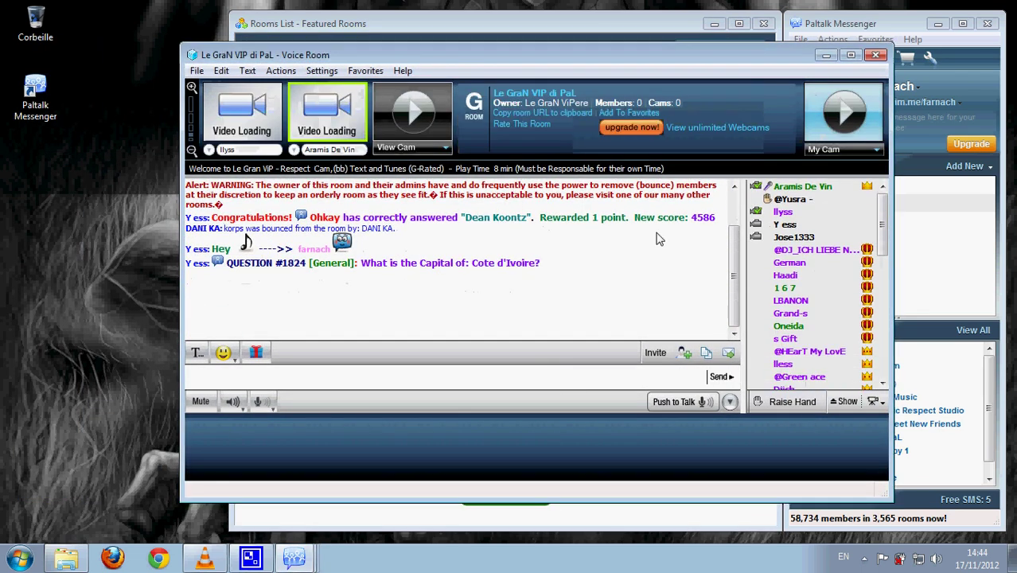
left_click(201, 402)
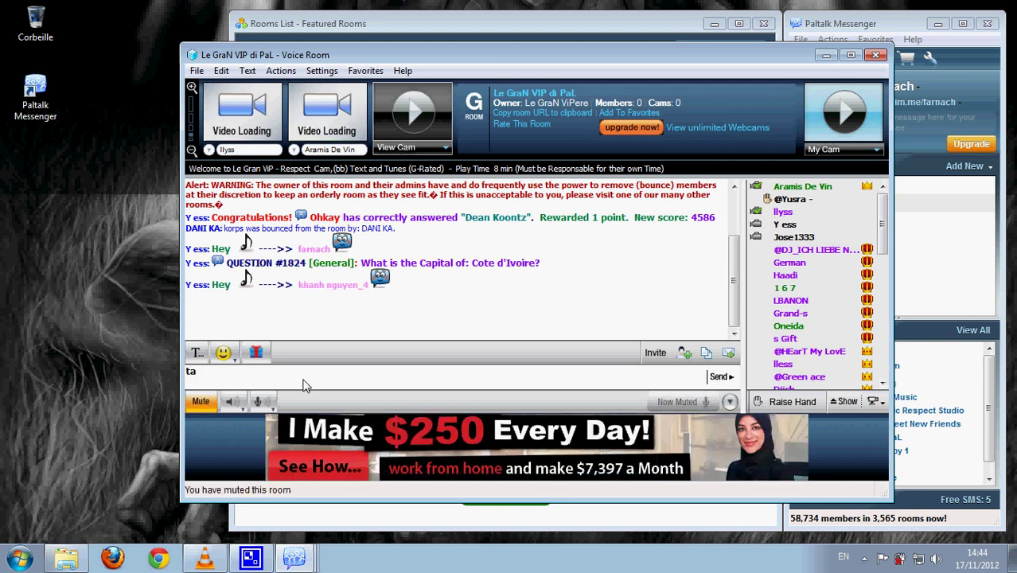
Type a farewell chat message to the room.
type("d")
type("s")
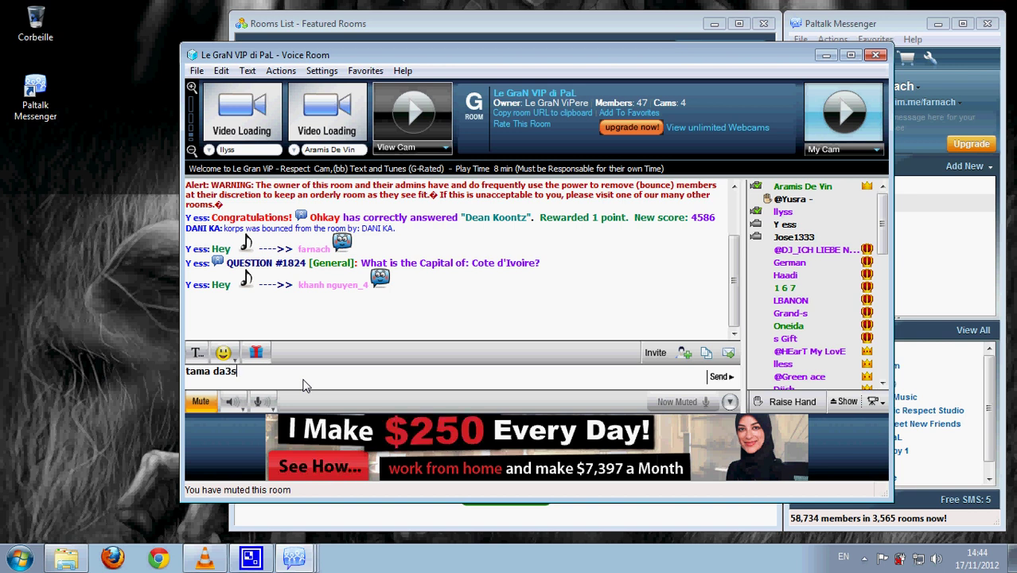
type(" 3la room")
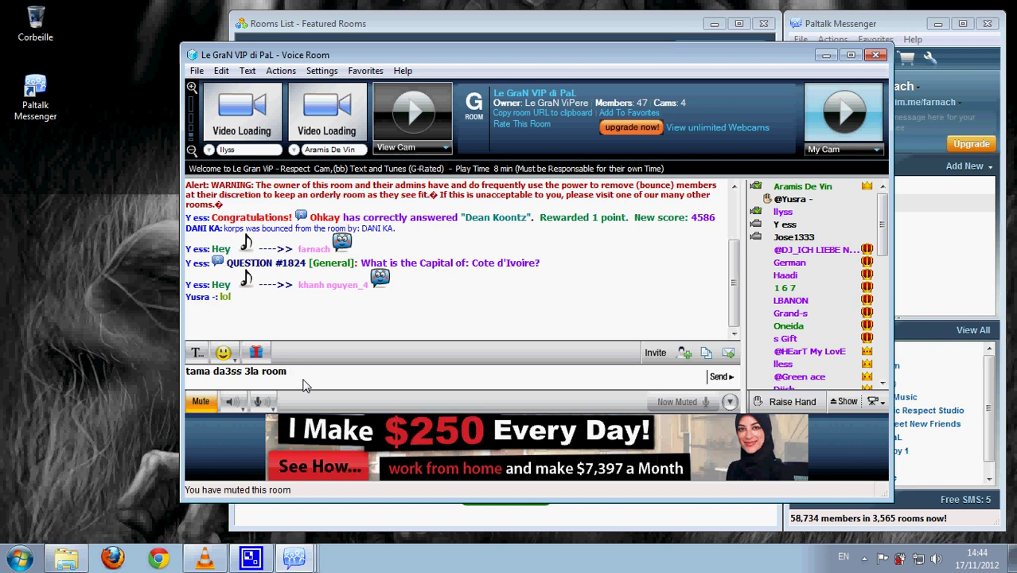
key("BackSpace")
key("BackSpace")
key("BackSpace")
key("BackSpace")
key("BackSpace")
key("BackSpace")
key("BackSpace")
key("BackSpace")
key("BackSpace")
key("BackSpace")
key("BackSpace")
key("BackSpace")
key("BackSpace")
key("BackSpace")
key("BackSpace")
key("BackSpace")
key("BackSpace")
key("BackSpace")
key("BackSpace")
key("BackSpace")
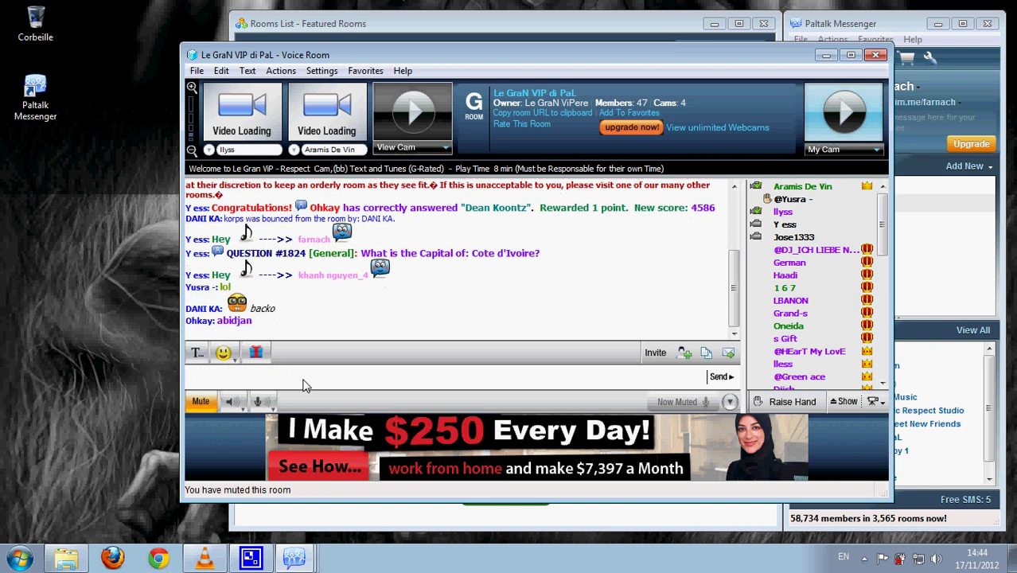
type("bayyy  ZAHI")
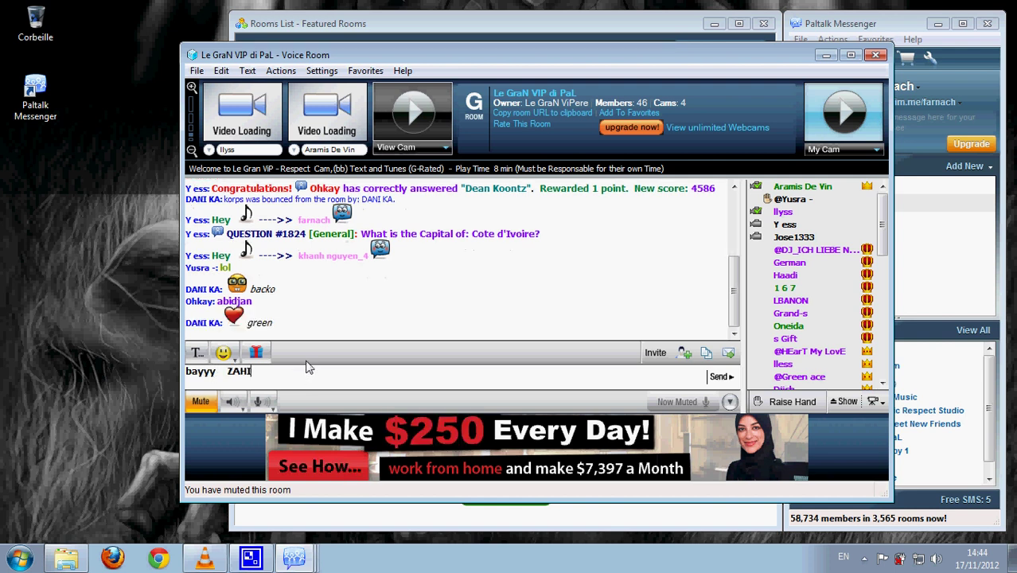
type(" ANISSSSSS")
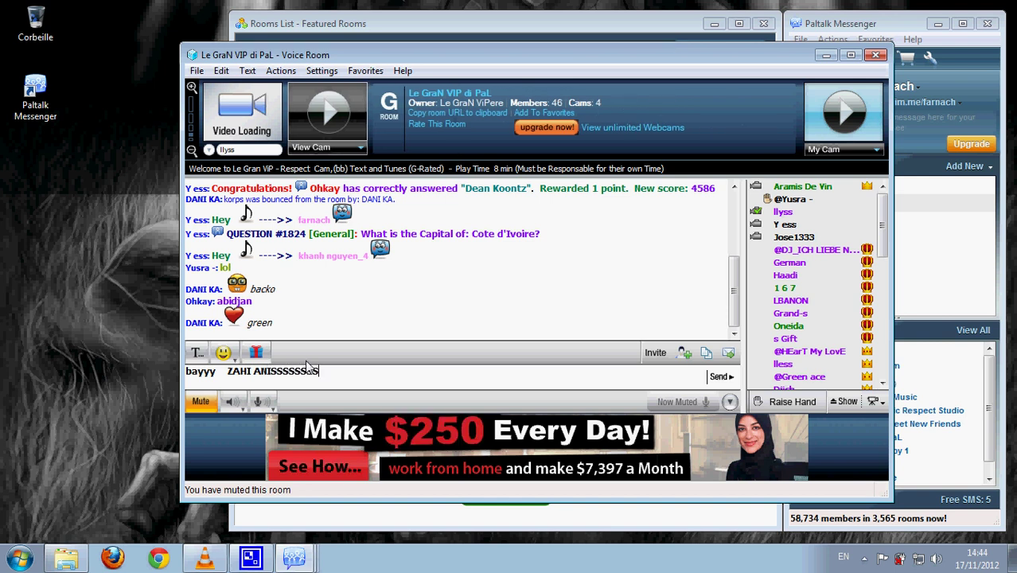
type("SSSSSSSSSSSSSSSSSSSSSSSSSSSSSSSSSSSSSSSSSSS")
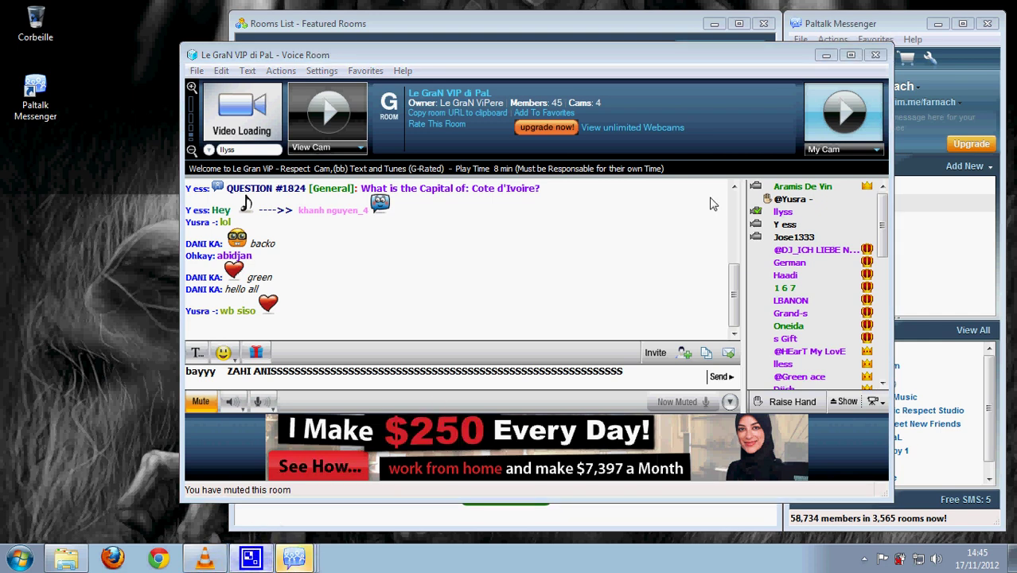
Close the voice room and Rooms List, exit Paltalk via File, and show hidden tray icons.
left_click(876, 55)
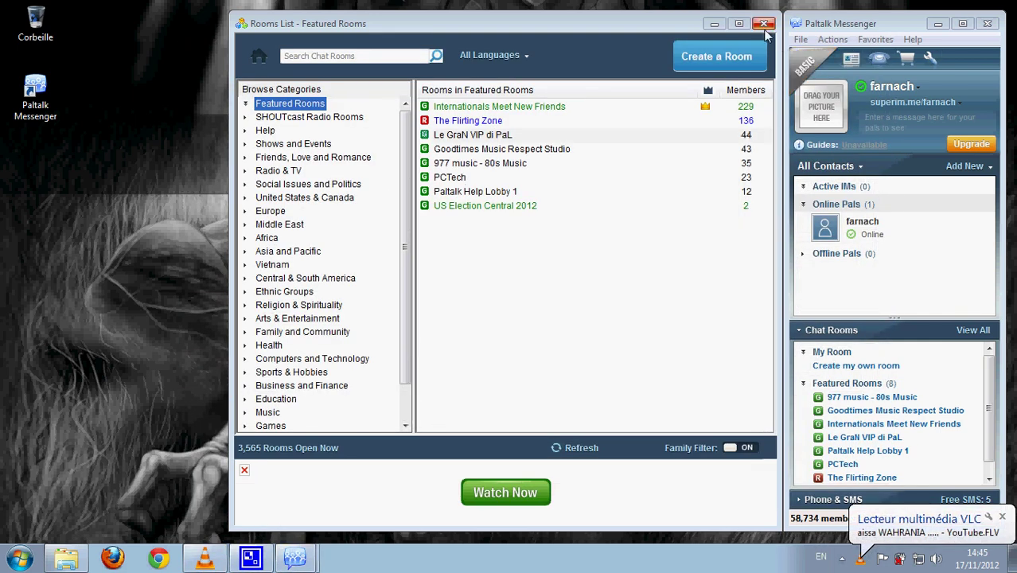
left_click(763, 23)
left_click(800, 40)
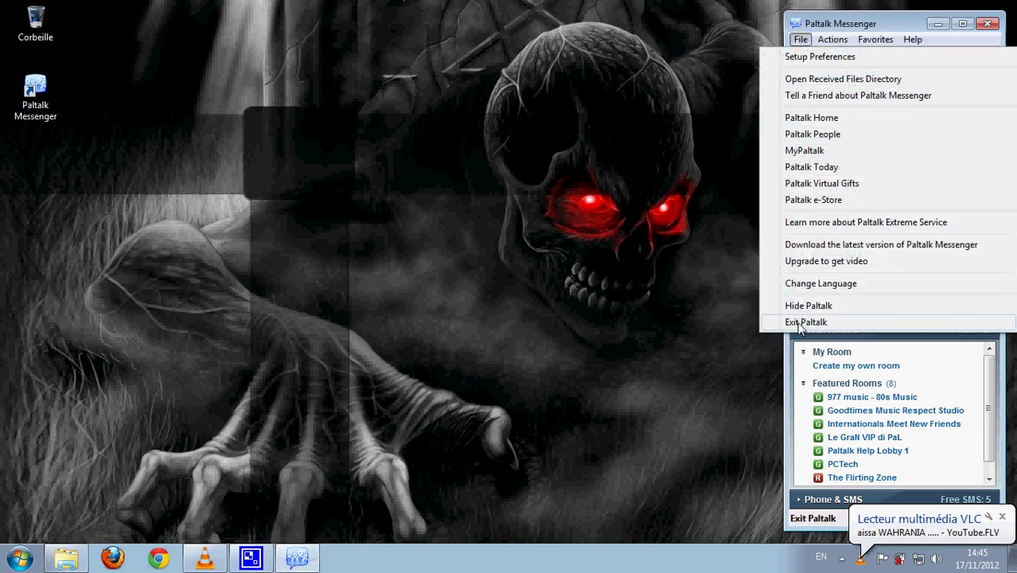
left_click(806, 323)
left_click(528, 338)
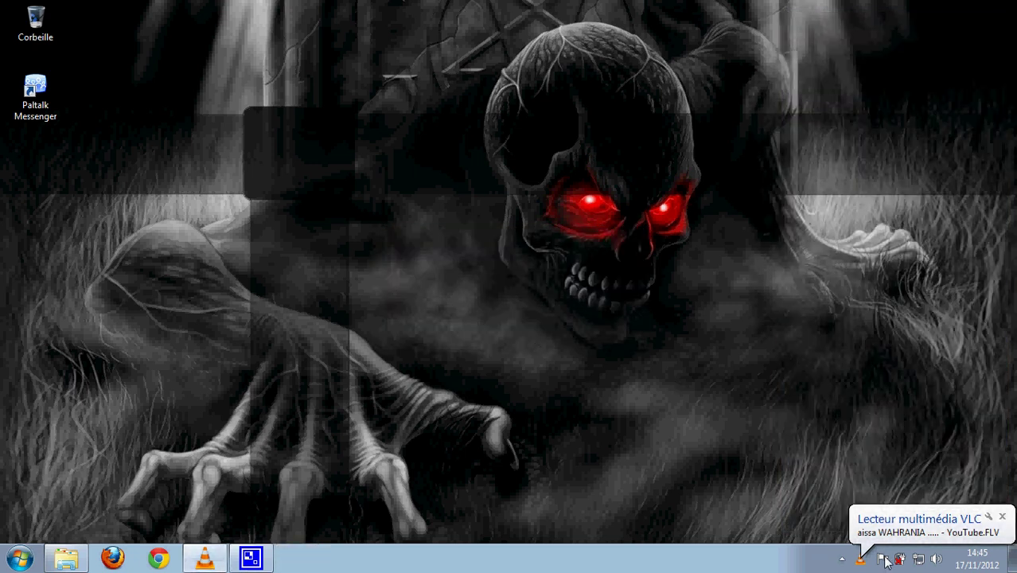
left_click(845, 559)
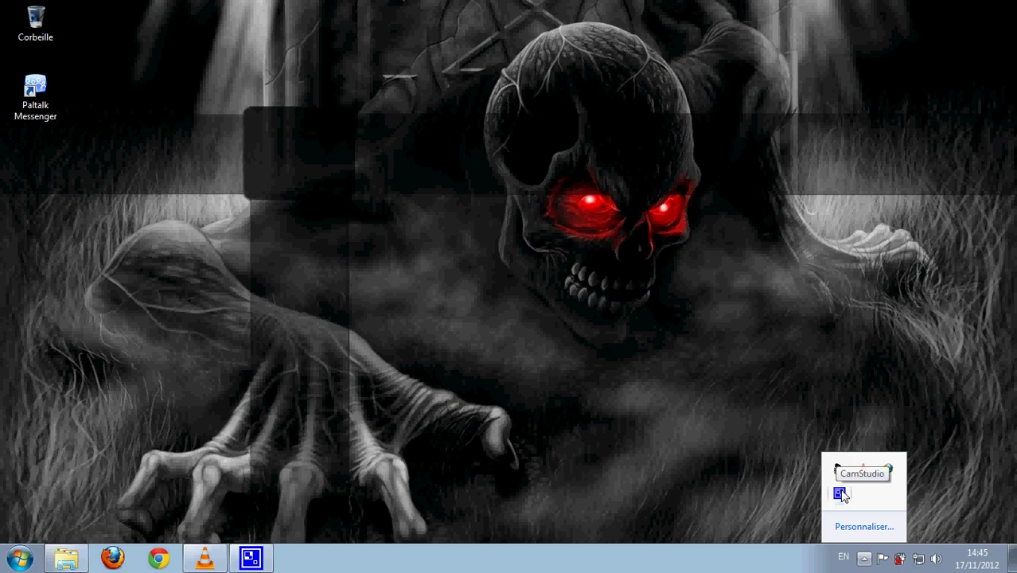